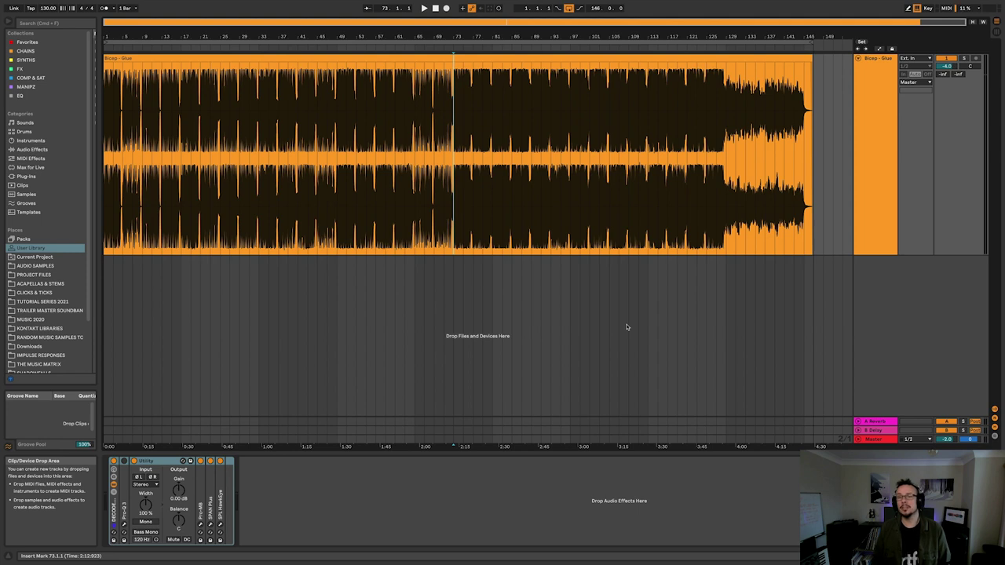
Listen to the Bicep - Glue track from bar 73, the start, bar 17, bar 33 and bar 73 again, and stop playback.
{"action": "key", "text": "space"}
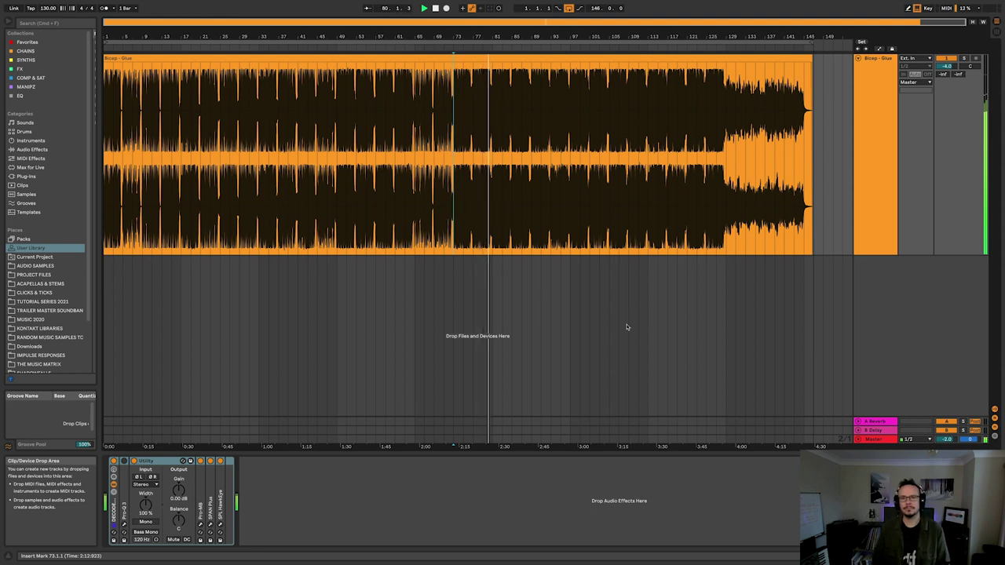
{"action": "key", "text": "space"}
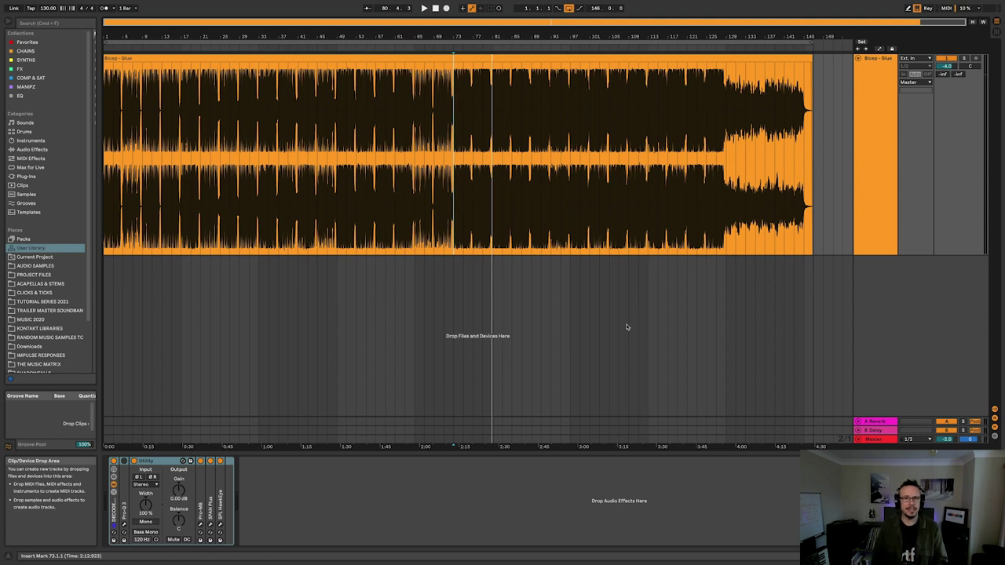
{"action": "left_click", "coordinate": [109, 226]}
{"action": "key", "text": "space"}
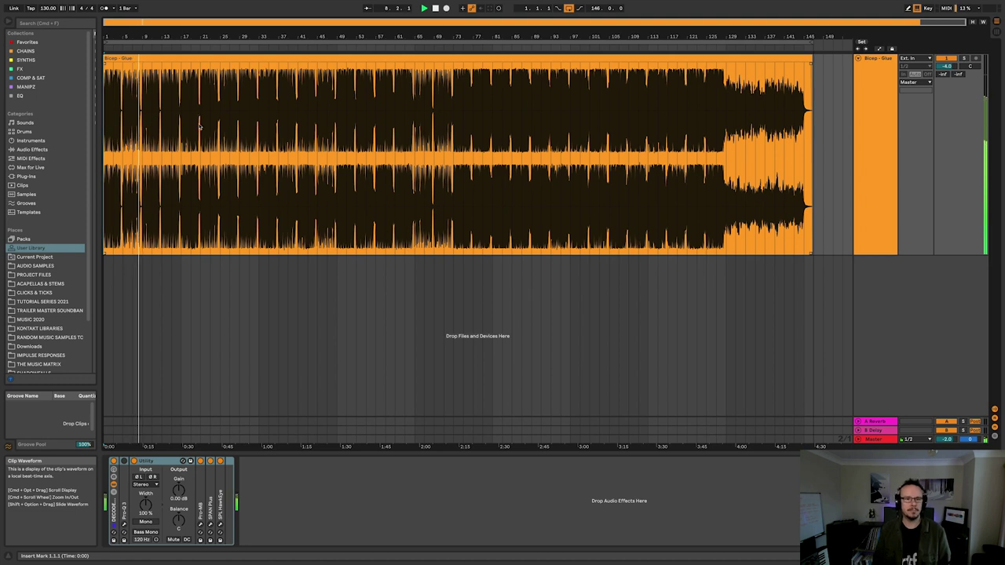
{"action": "left_click", "coordinate": [182, 73]}
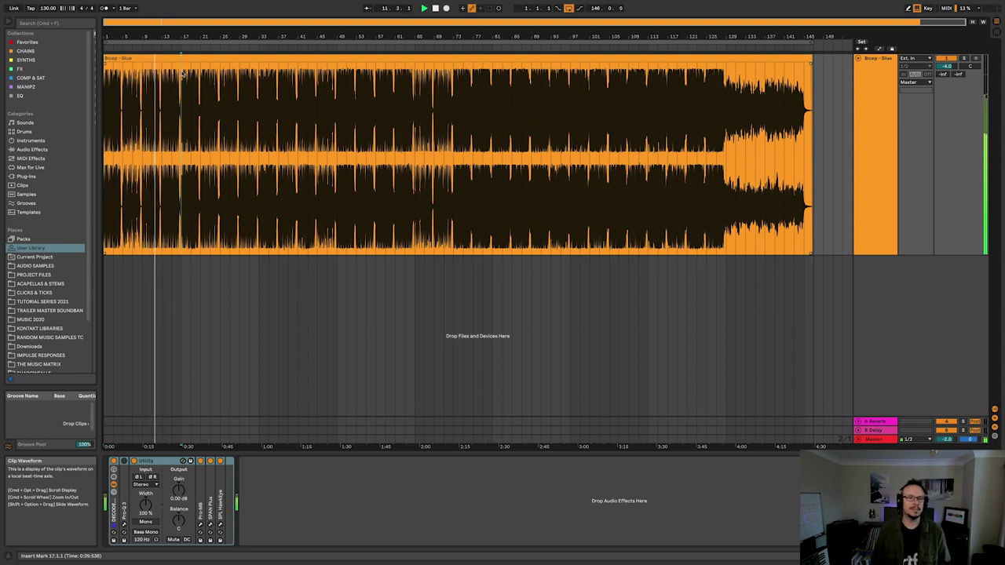
{"action": "key", "text": "space"}
{"action": "key", "text": "space"}
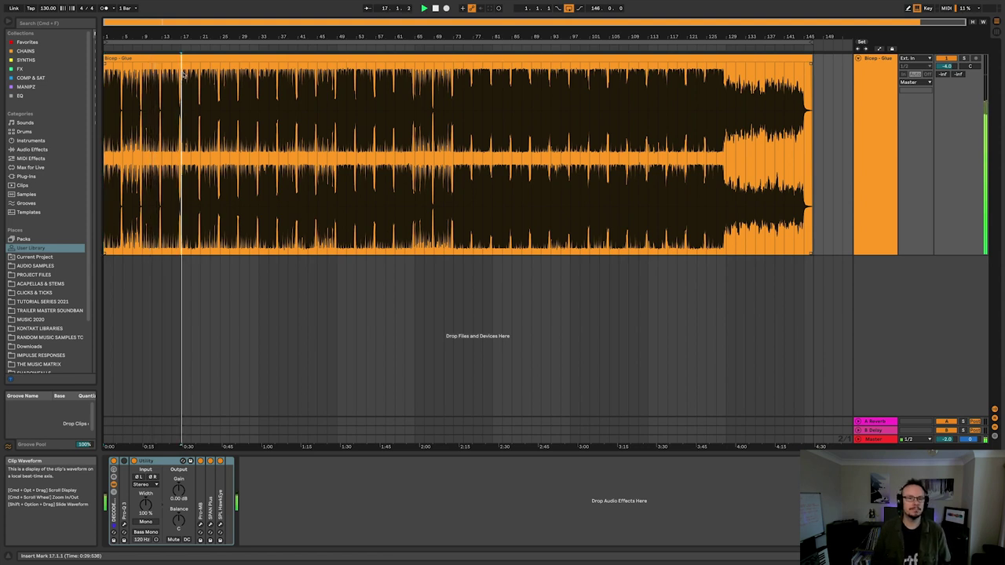
{"action": "left_click", "coordinate": [260, 95]}
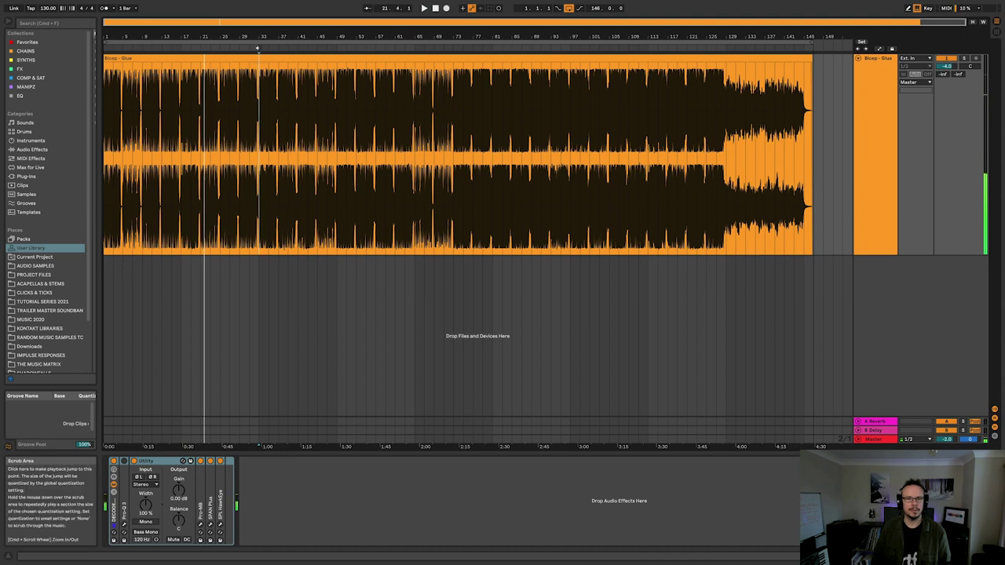
{"action": "left_click", "coordinate": [257, 49]}
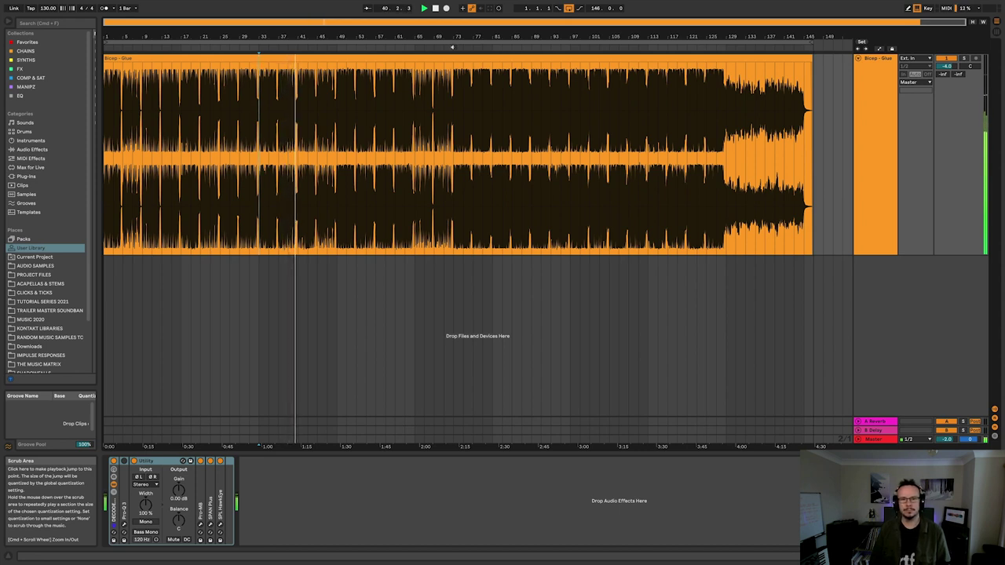
{"action": "left_click", "coordinate": [452, 47]}
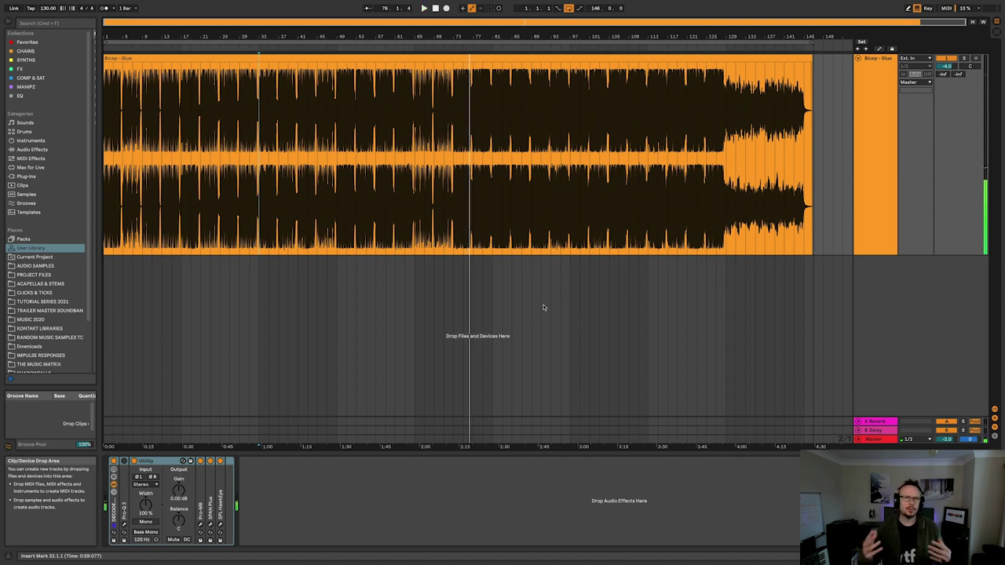
{"action": "key", "text": "space"}
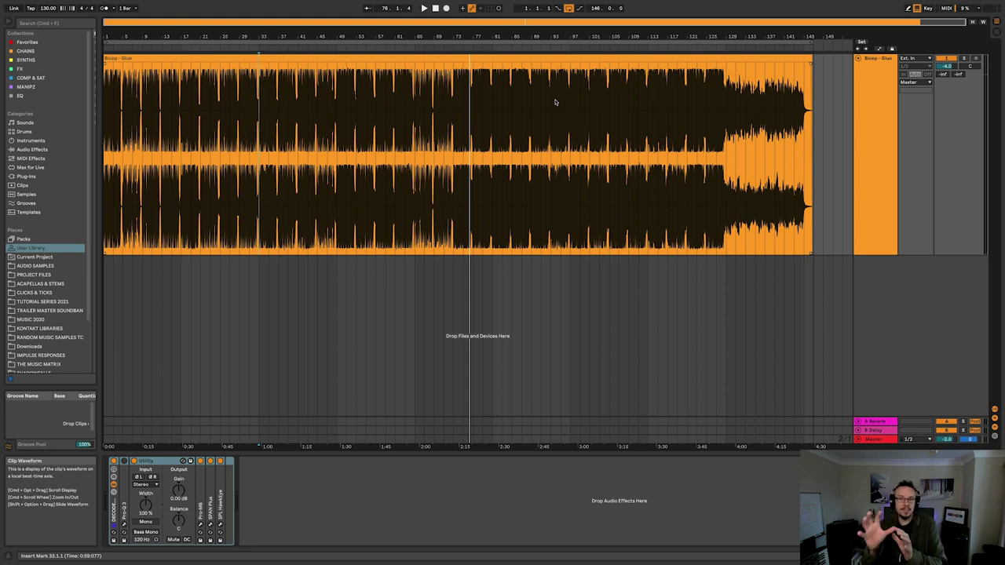
Listen twice to the opening bars from the start of the track.
{"action": "left_click", "coordinate": [105, 121]}
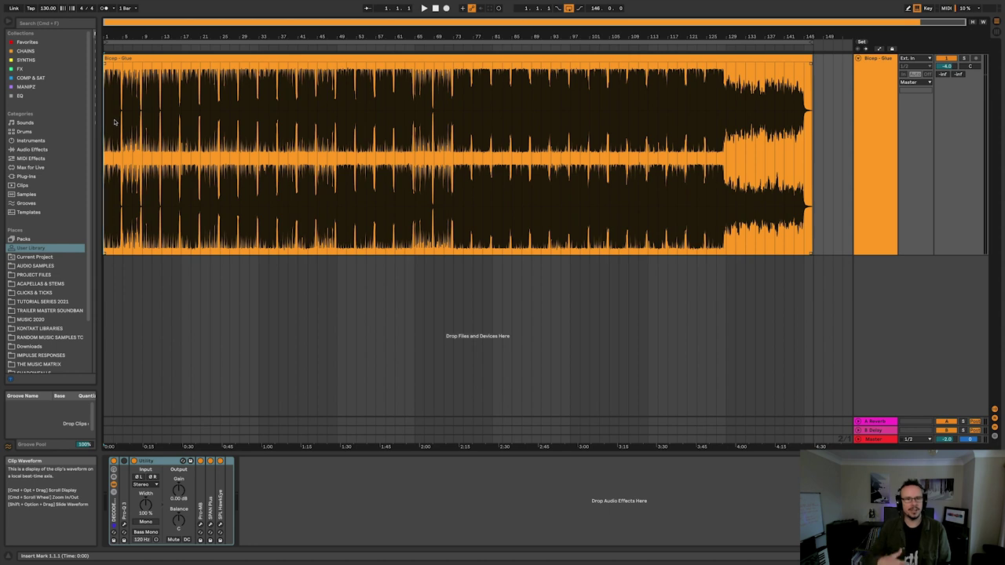
{"action": "key", "text": "space"}
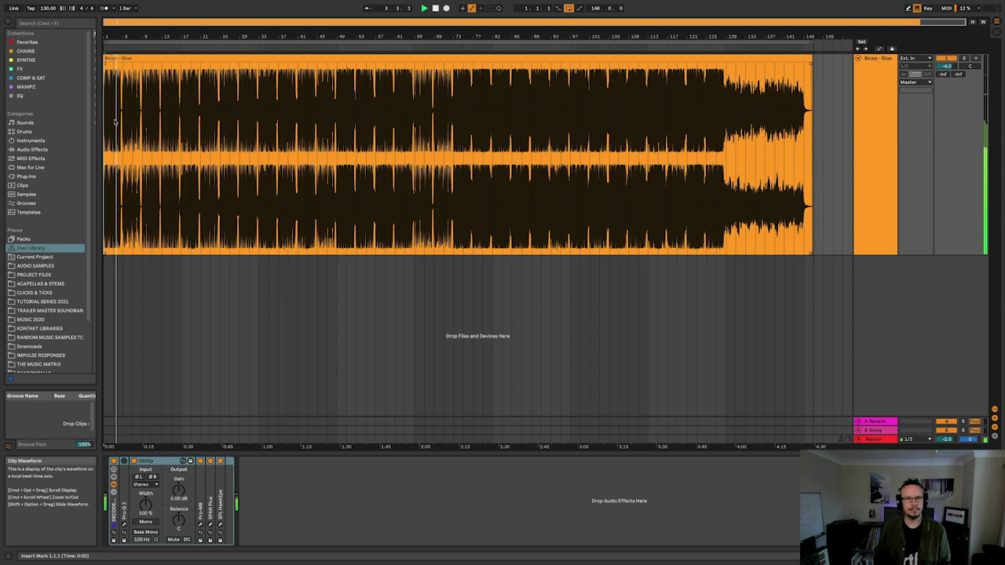
{"action": "key", "text": "space"}
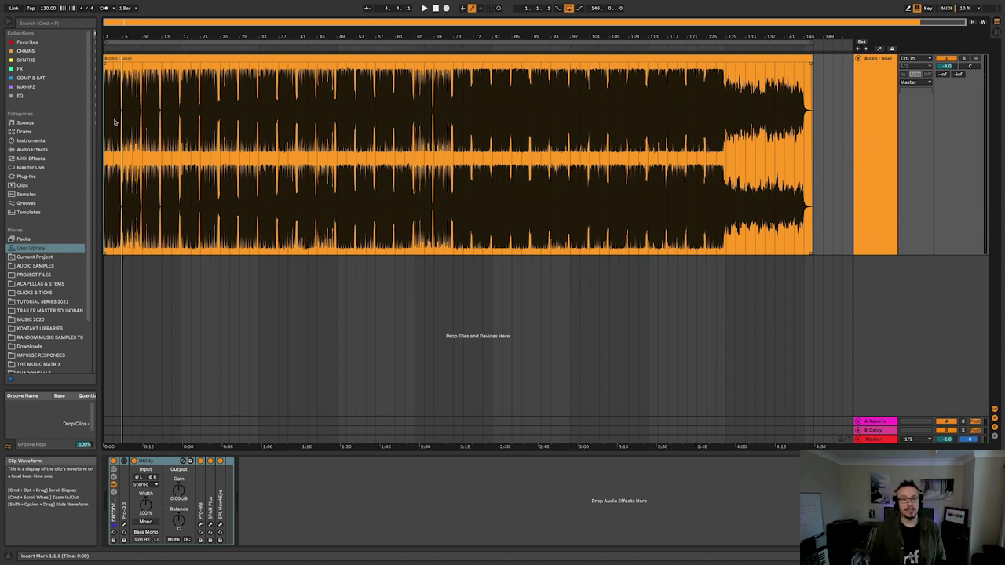
{"action": "left_click", "coordinate": [104, 96]}
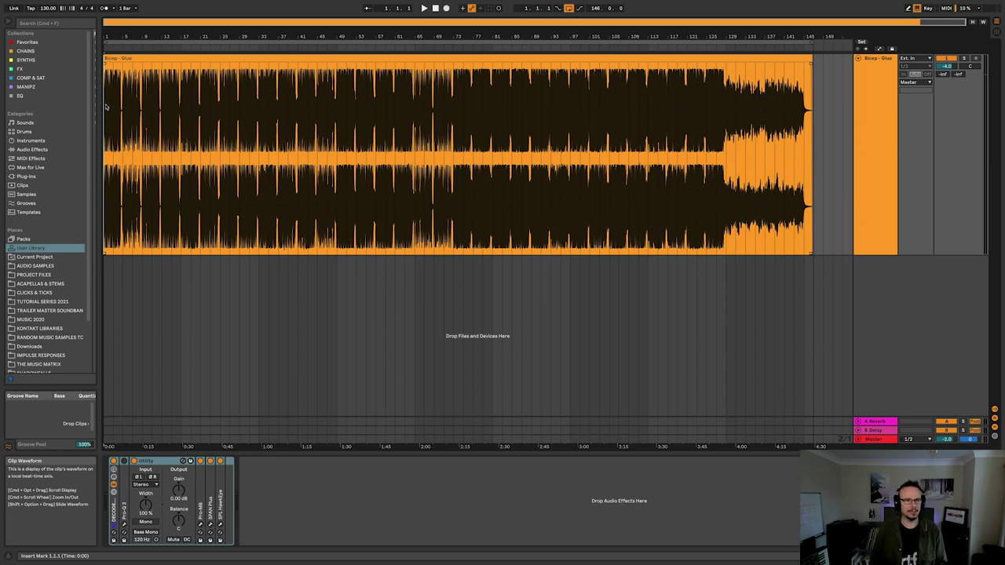
{"action": "key", "text": "space"}
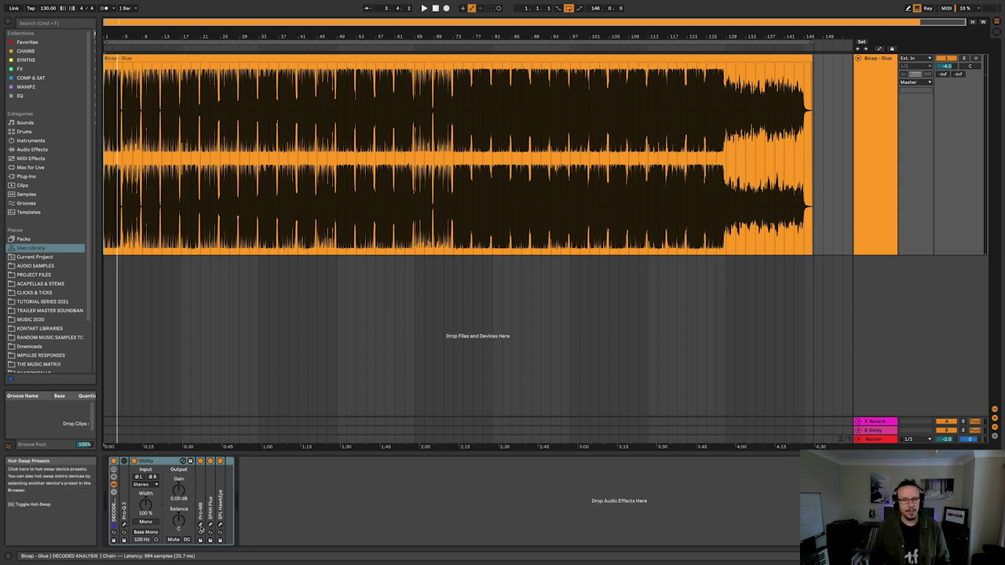
Open the SPAN Plus and Pro-MB plug-in windows and arrange them side by side below the waveform.
{"action": "left_click", "coordinate": [211, 531]}
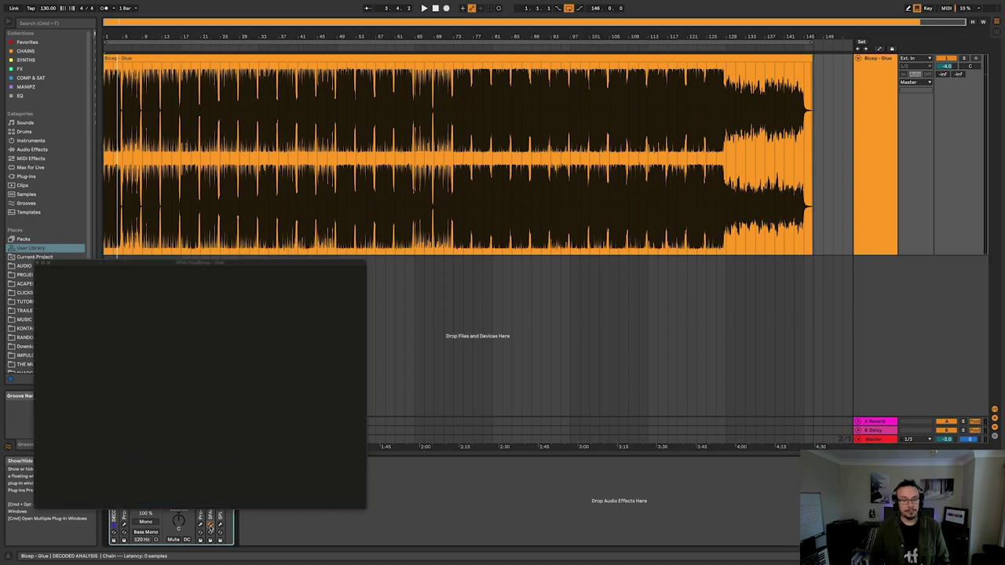
{"action": "left_click_drag", "start_coordinate": [180, 265], "coordinate": [666, 258]}
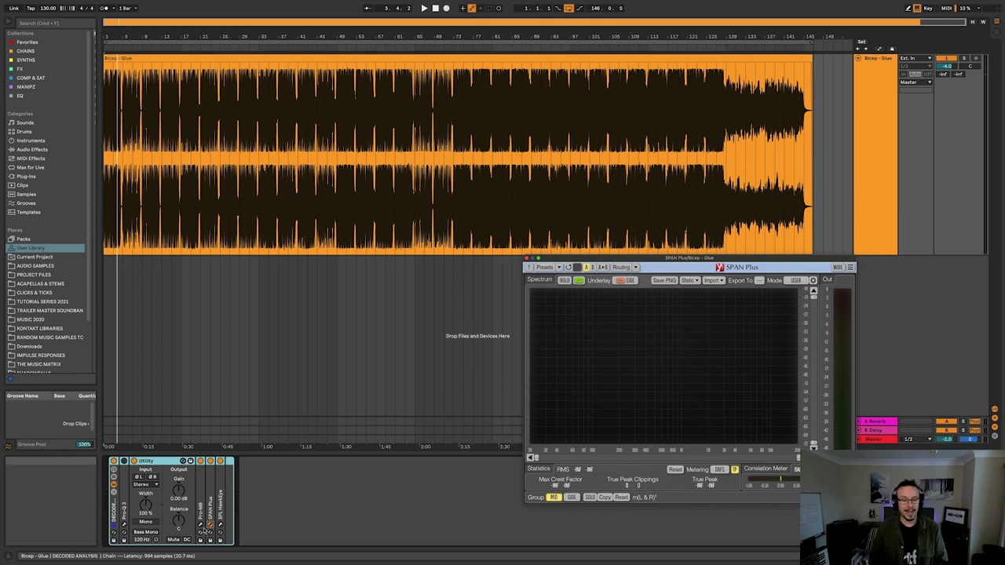
{"action": "left_click", "coordinate": [209, 525]}
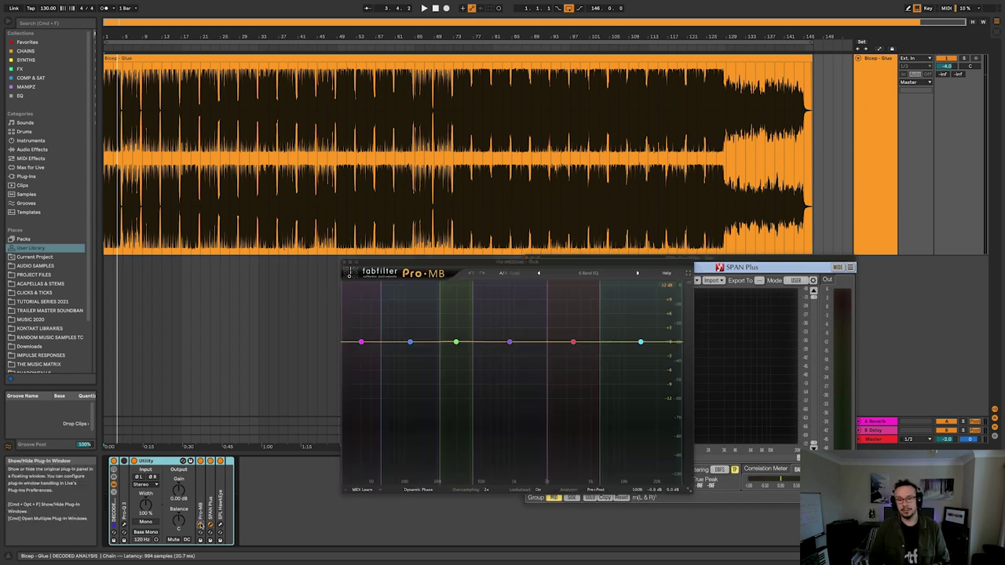
{"action": "left_click_drag", "start_coordinate": [517, 262], "coordinate": [286, 260]}
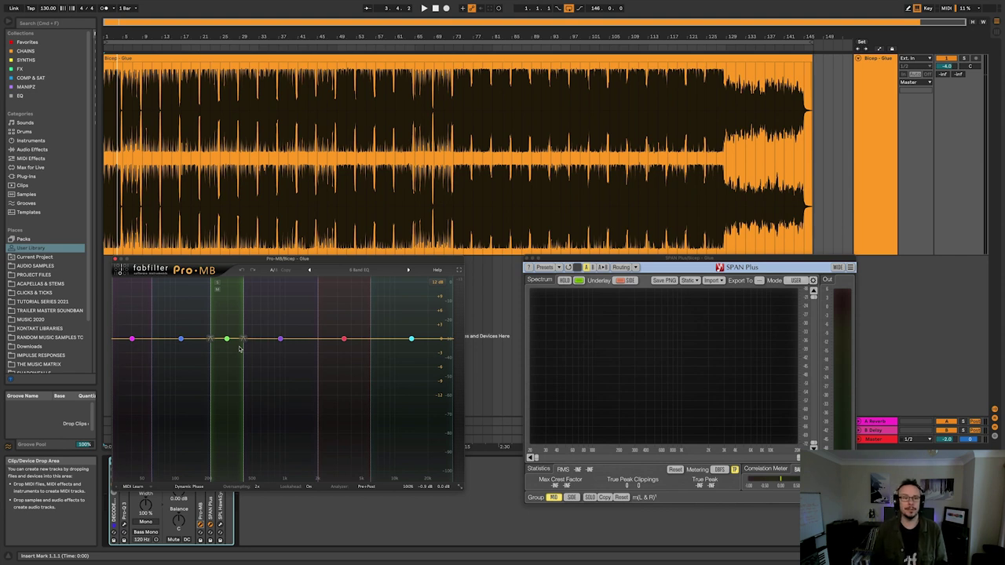
Set the loop to the first four bars of the track and play it from bar 1.
{"action": "left_click_drag", "start_coordinate": [121, 84], "coordinate": [99, 80]}
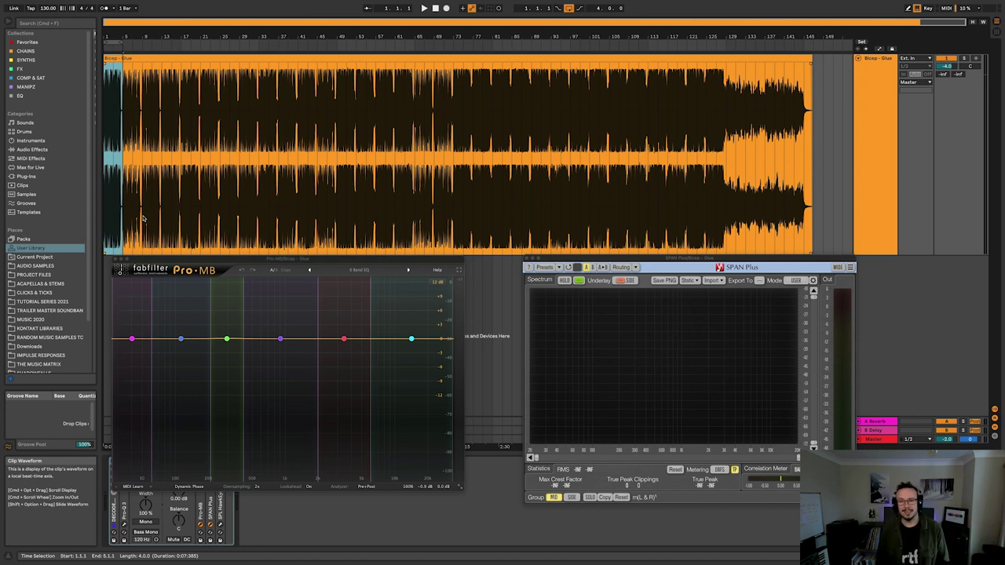
{"action": "left_click", "coordinate": [105, 166]}
{"action": "key", "text": "space"}
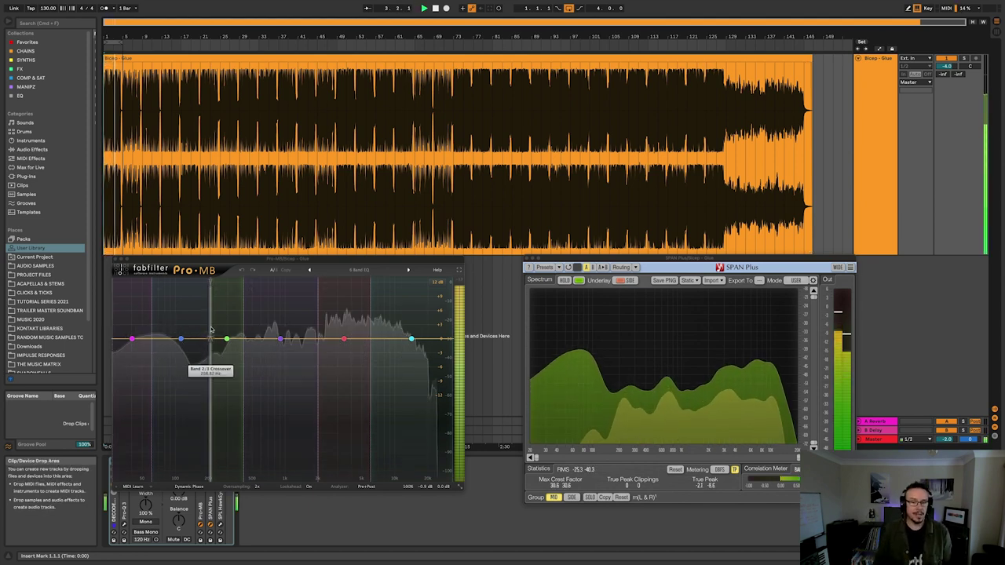
Replay the opening loop to examine its frequency spectrum in both analyzers, and open the highest Pro-MB band's controls.
{"action": "key", "text": "space"}
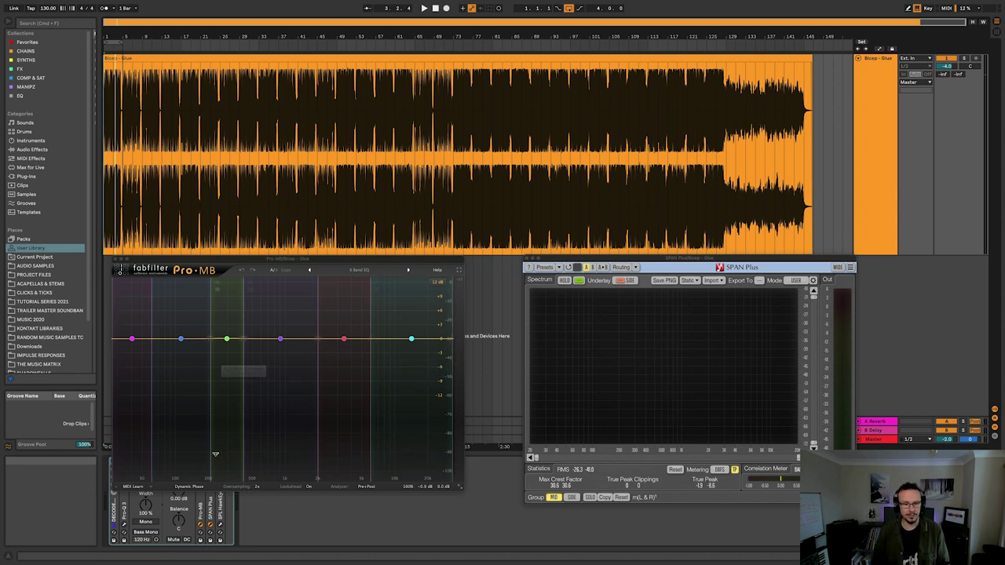
{"action": "key", "text": "space"}
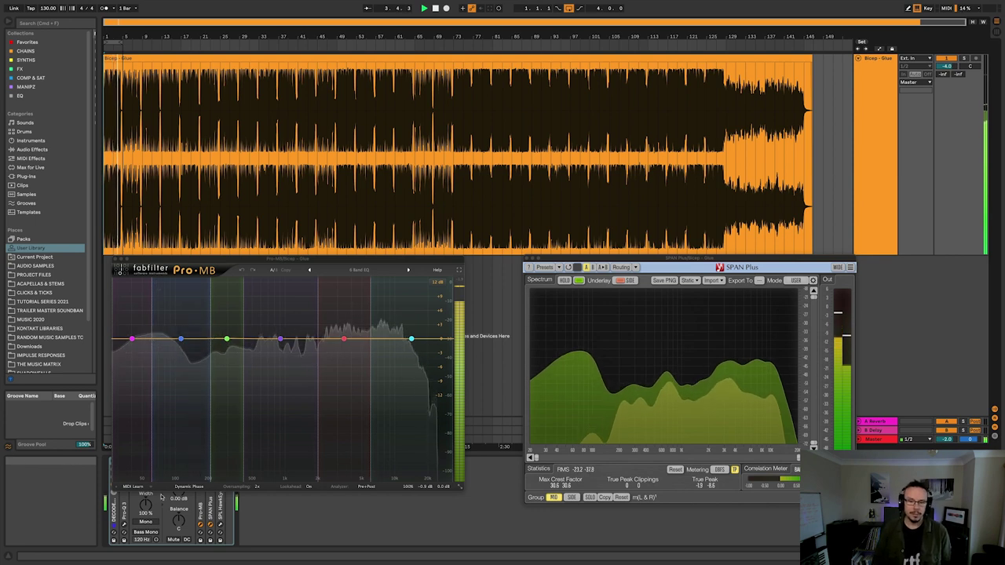
{"action": "left_click", "coordinate": [400, 322]}
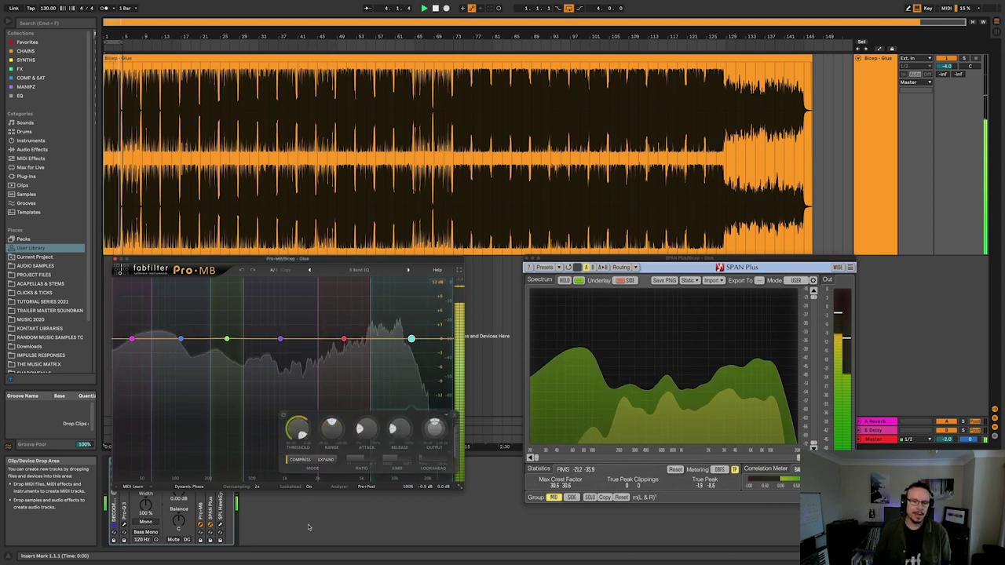
{"action": "key", "text": "space"}
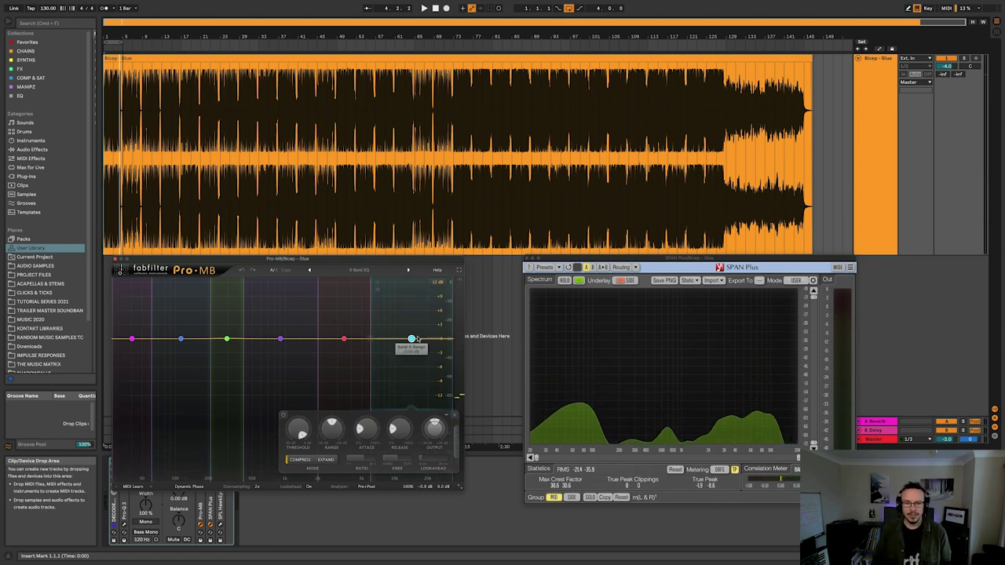
{"action": "key", "text": "space"}
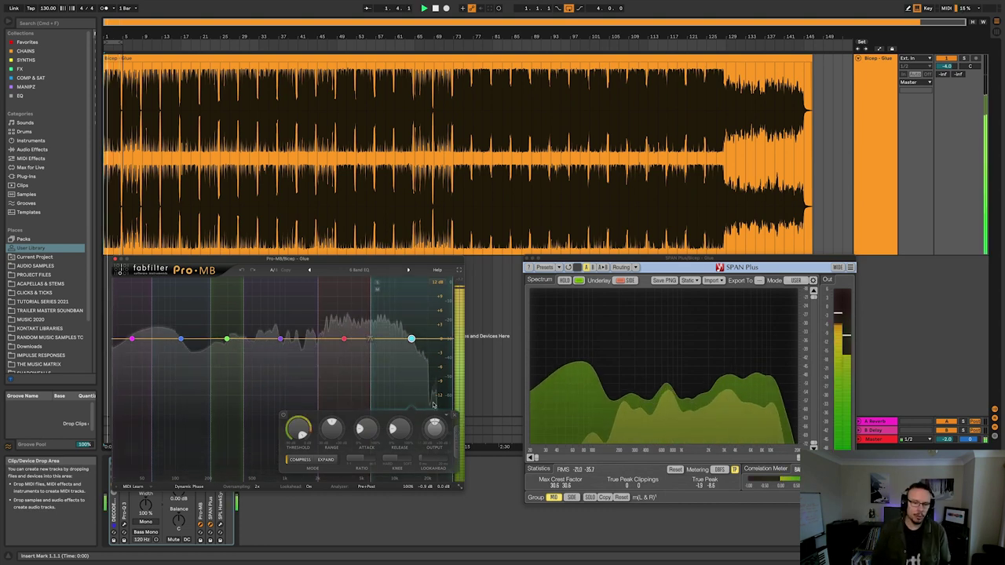
{"action": "key", "text": "space"}
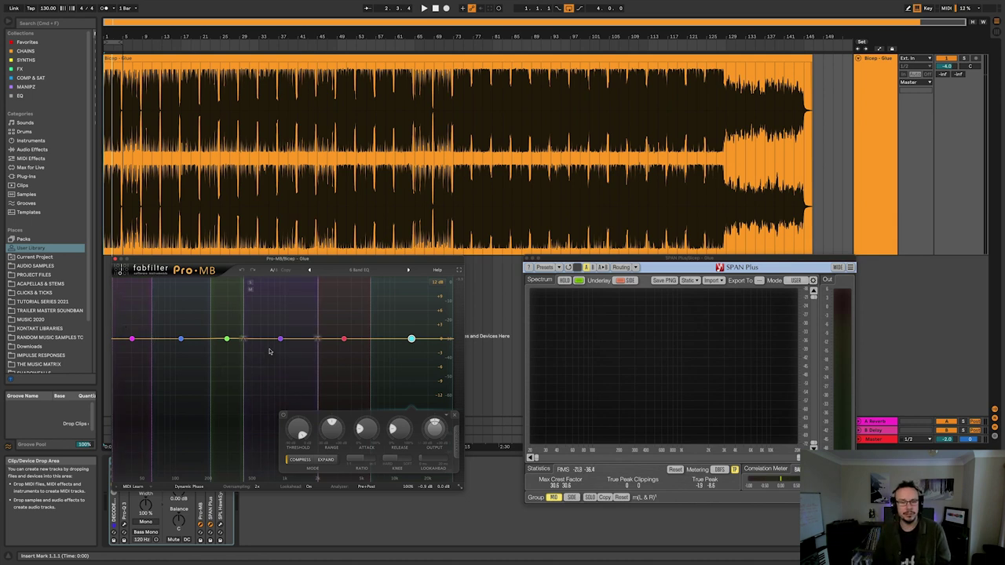
Play the loop and solo the lowest Pro-MB band, then switch the solo to the second band.
{"action": "key", "text": "space"}
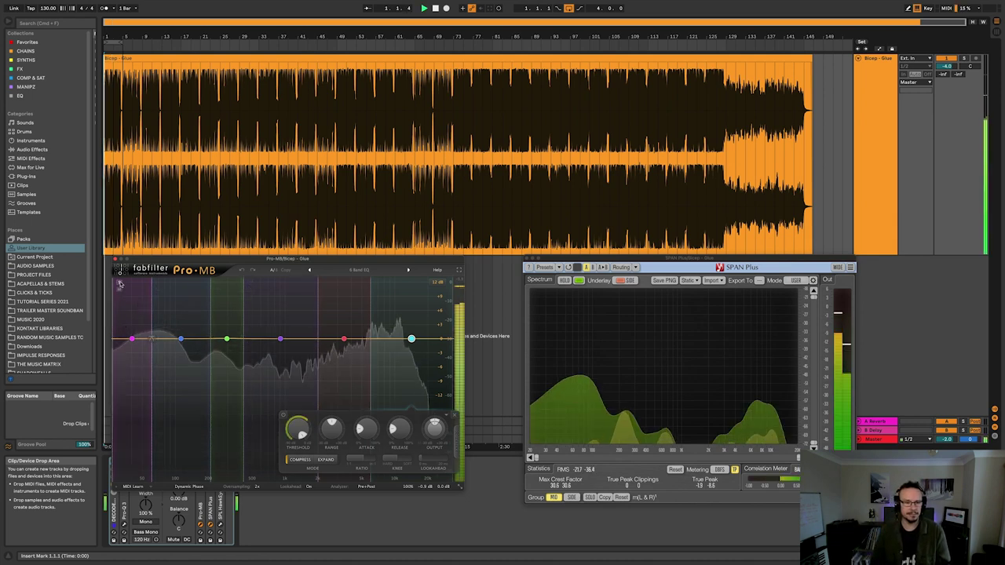
{"action": "left_click", "coordinate": [120, 284]}
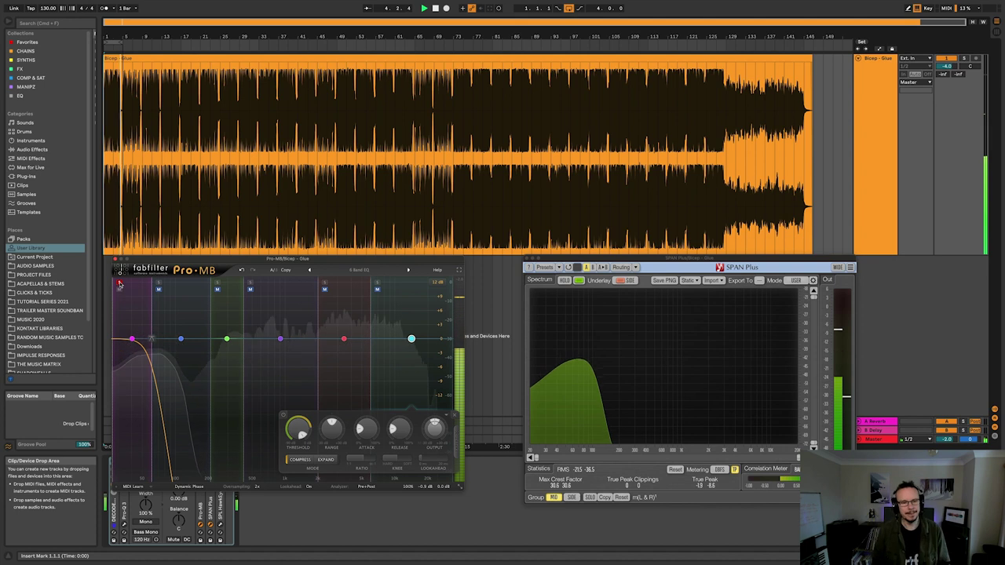
{"action": "left_click", "coordinate": [158, 284]}
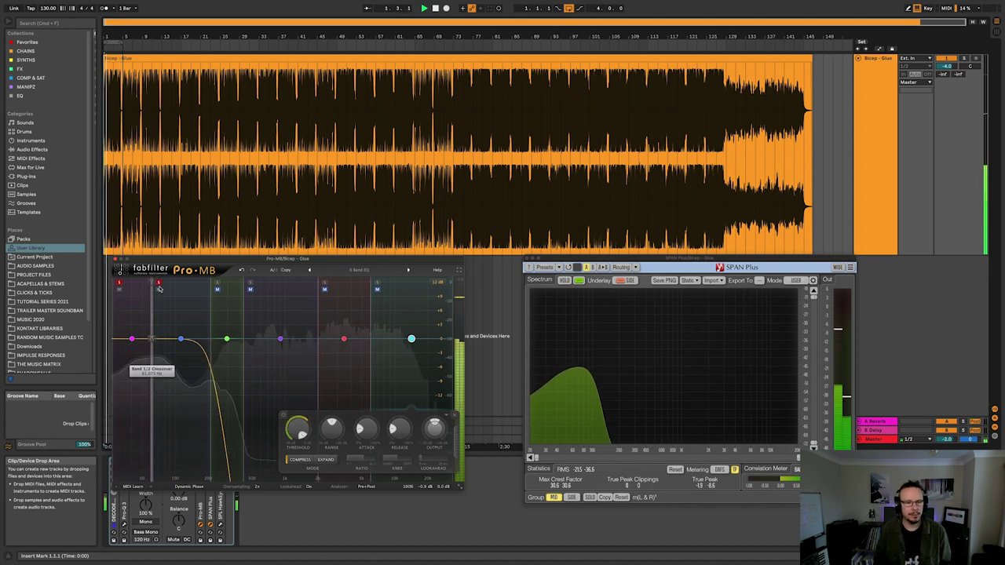
{"action": "left_click", "coordinate": [119, 284]}
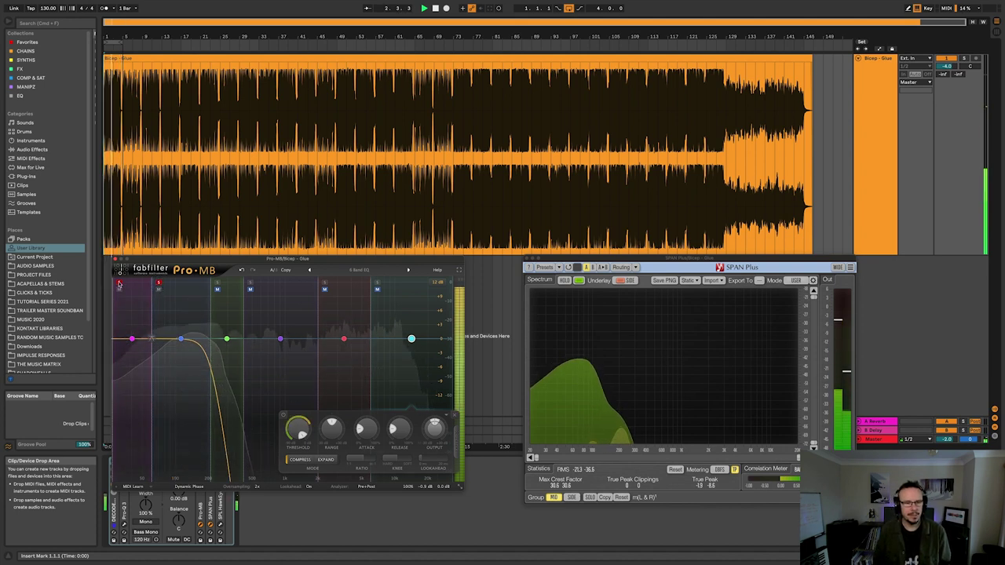
{"action": "left_click", "coordinate": [120, 285]}
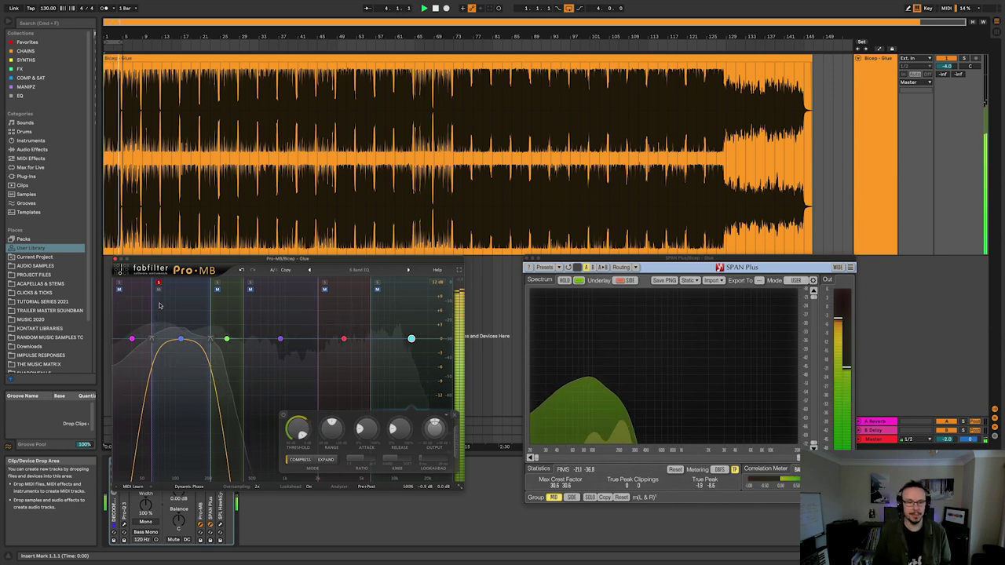
Audition the second and third Pro-MB bands together, isolate the third, and add the fourth to the solo before stopping playback.
{"action": "left_click", "coordinate": [218, 283]}
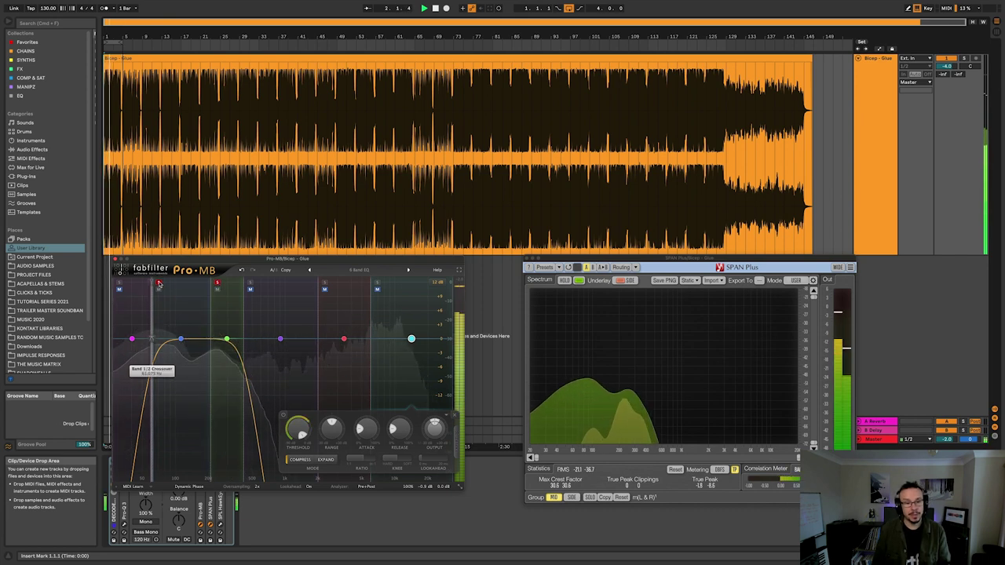
{"action": "mouse_move", "coordinate": [158, 284]}
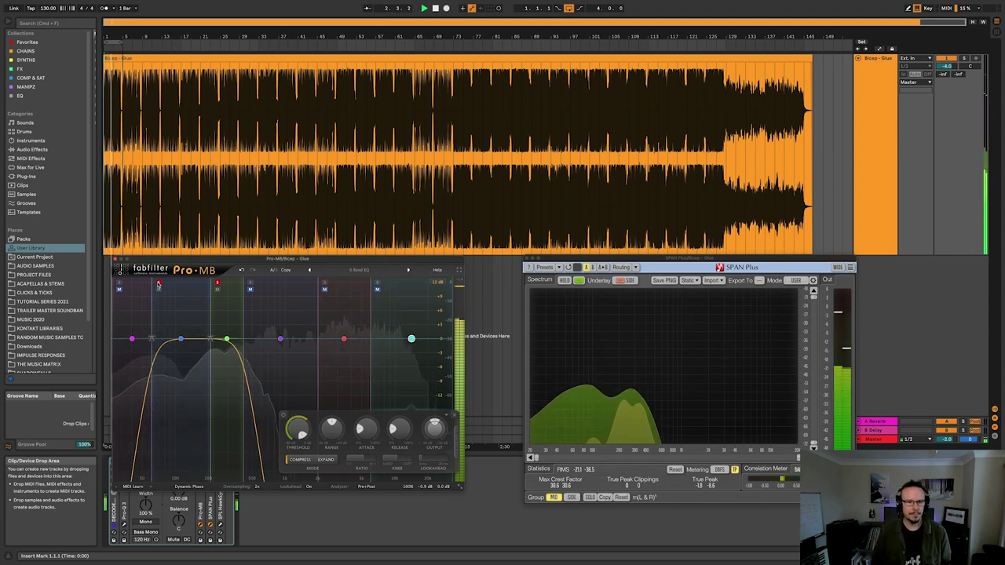
{"action": "left_click", "coordinate": [158, 284]}
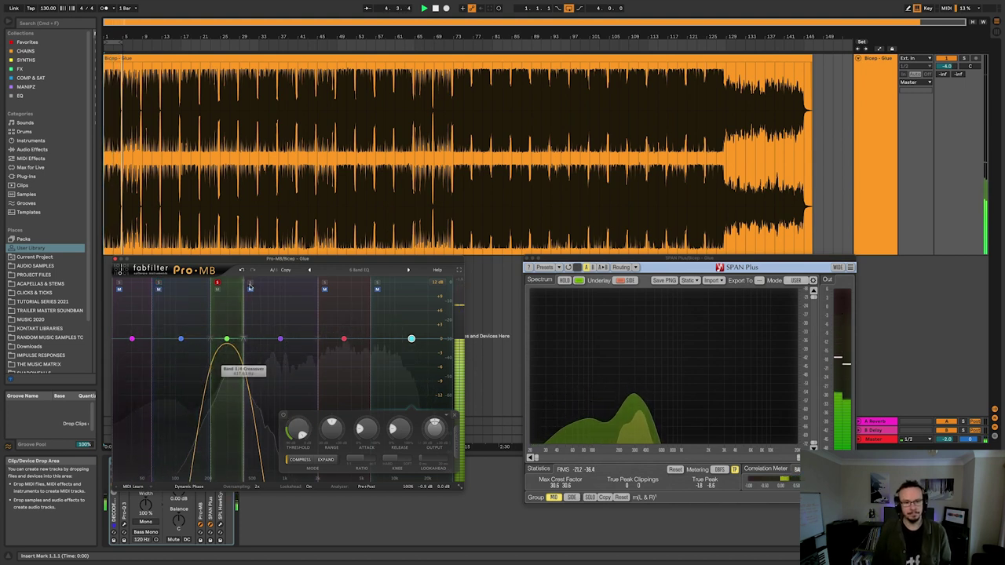
{"action": "left_click", "coordinate": [249, 284]}
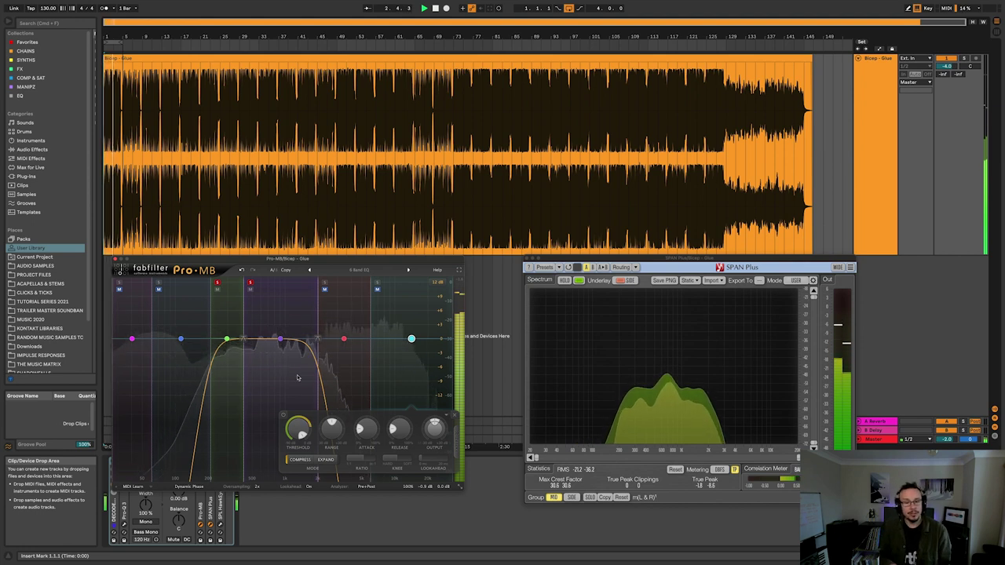
{"action": "key", "text": "space"}
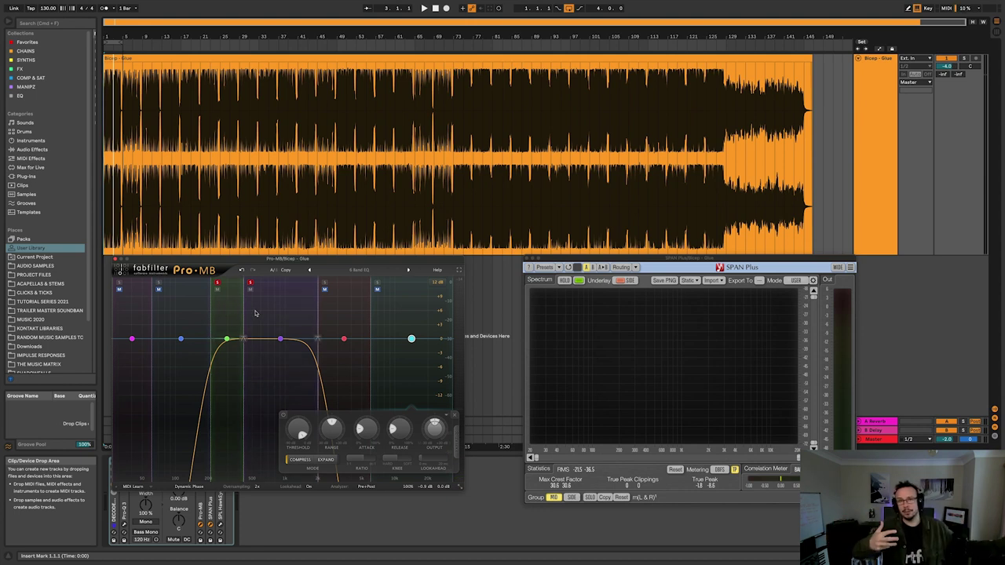
Replay the opening loop and add the fifth Pro-MB band to the soloed third and fourth bands.
{"action": "key", "text": "space"}
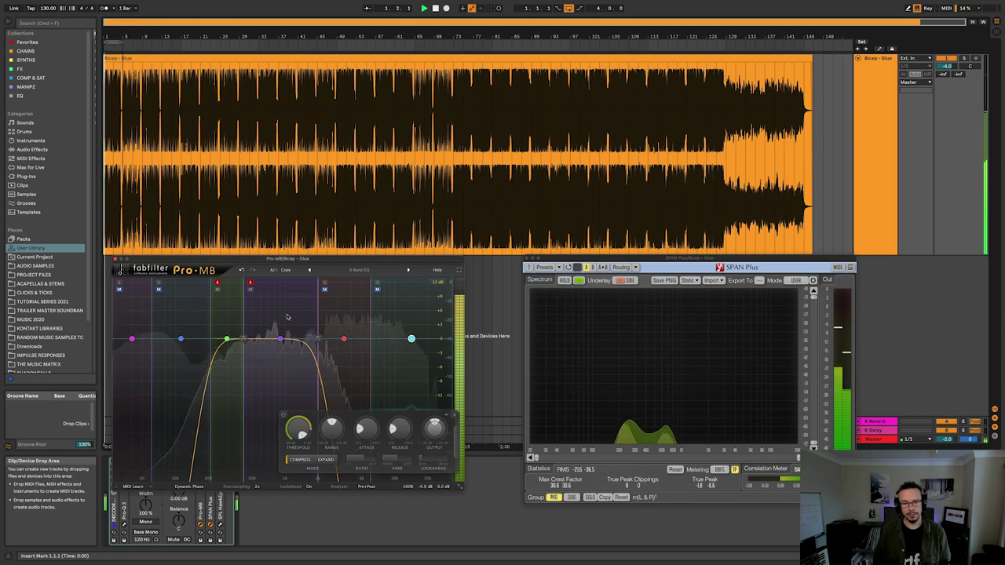
{"action": "left_click", "coordinate": [324, 284]}
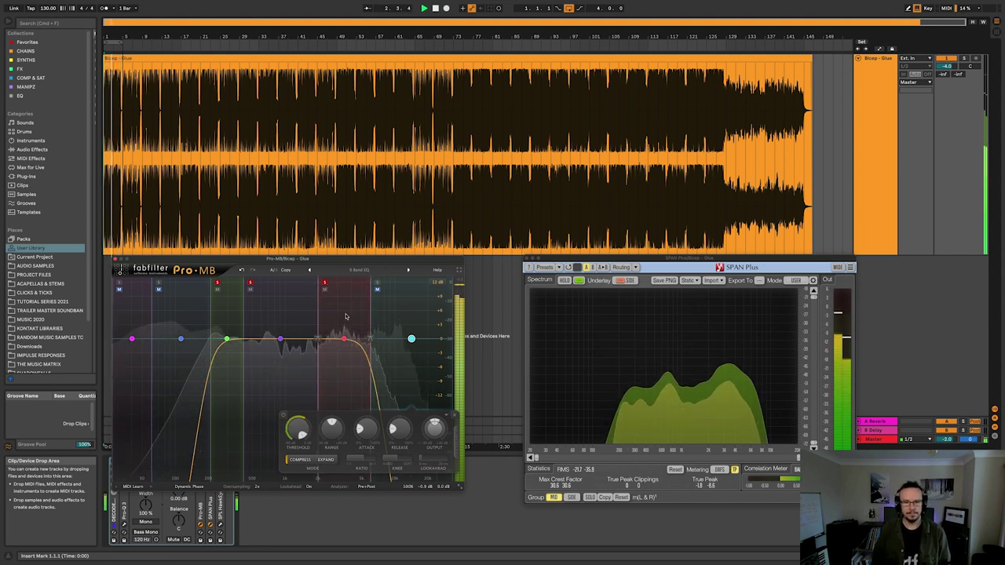
{"action": "key", "text": "space"}
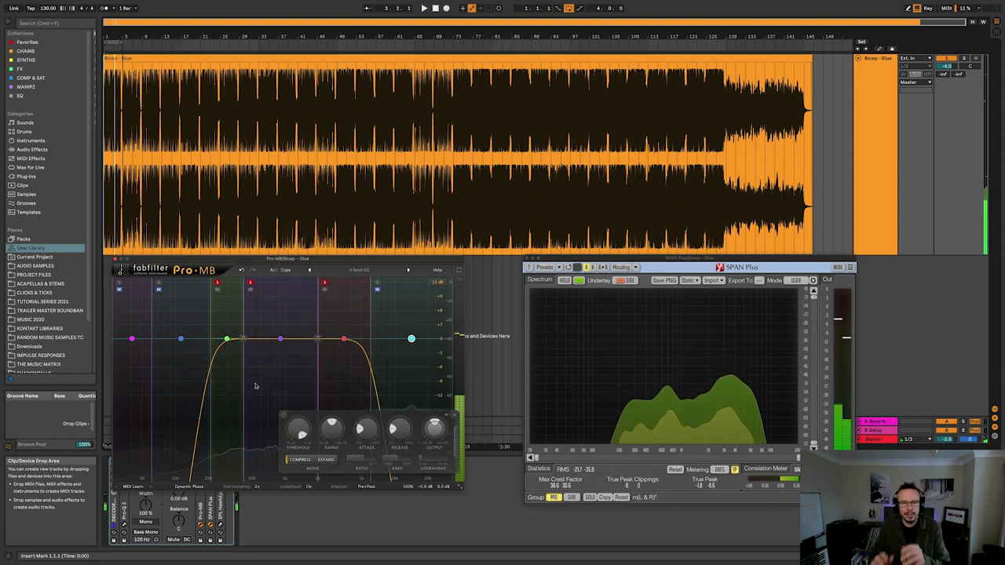
Switch the solo to only the highest Pro-MB band, audition it in the loop, and clear the solo.
{"action": "left_click", "coordinate": [219, 283]}
{"action": "left_click", "coordinate": [249, 283]}
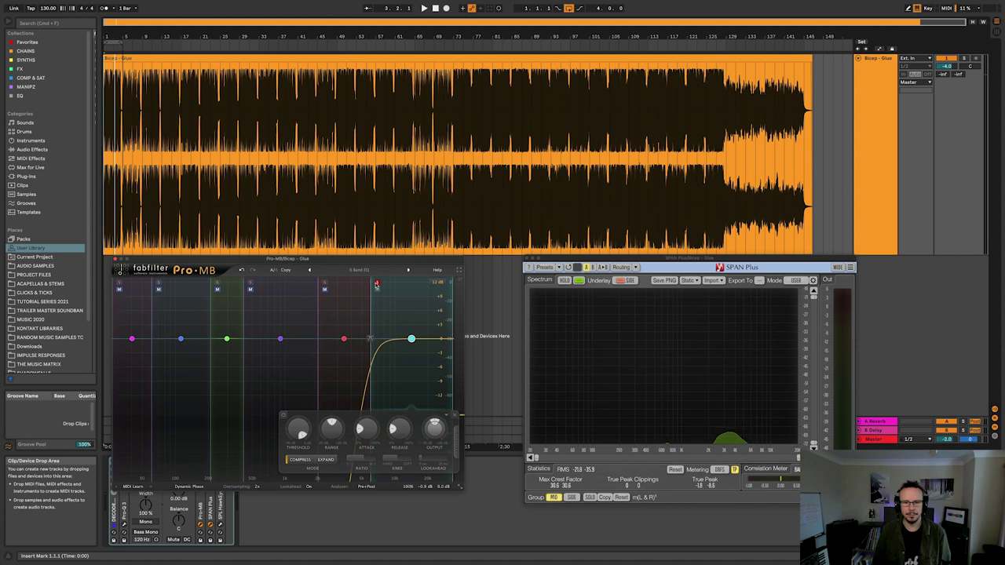
{"action": "key", "text": "space"}
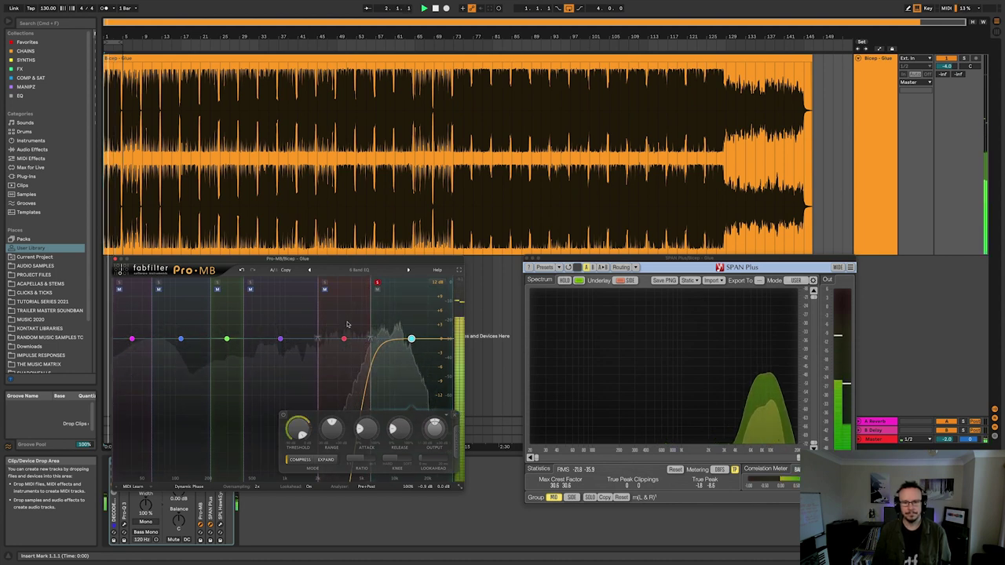
{"action": "left_click", "coordinate": [377, 283]}
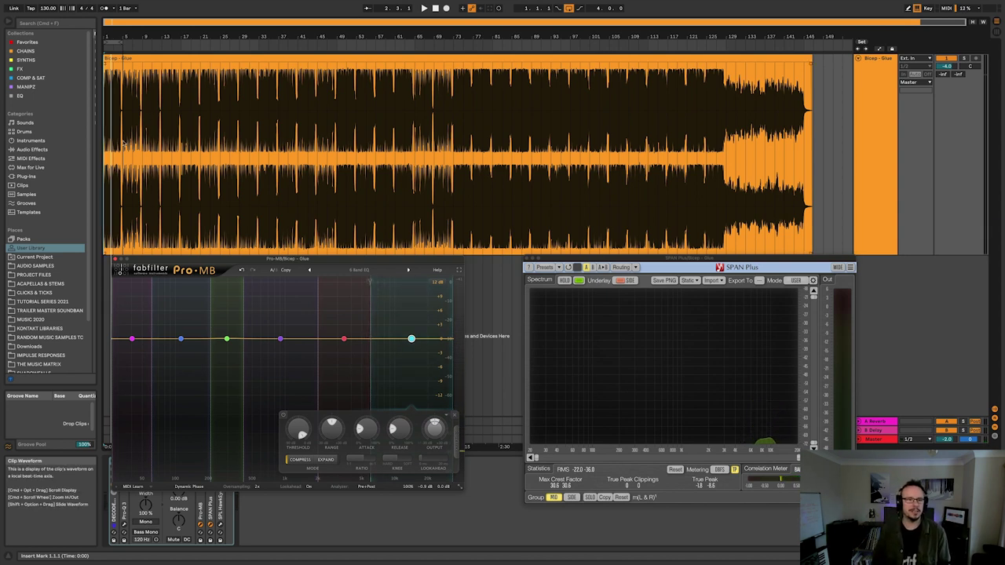
Play the opening four-bar loop repeatedly with no band soloed and examine its full frequency spectrum in SPAN Plus.
{"action": "key", "text": "space"}
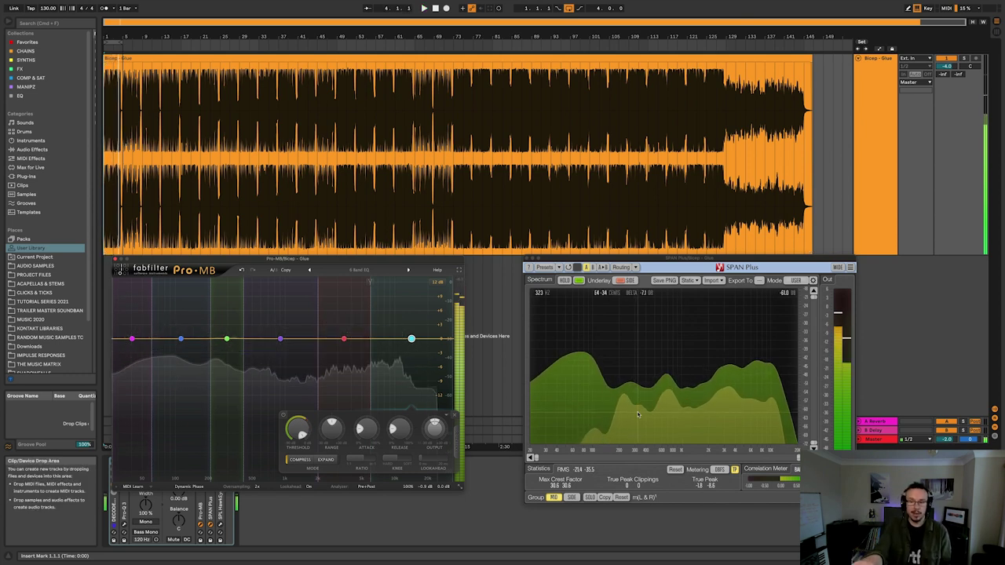
{"action": "key", "text": "space"}
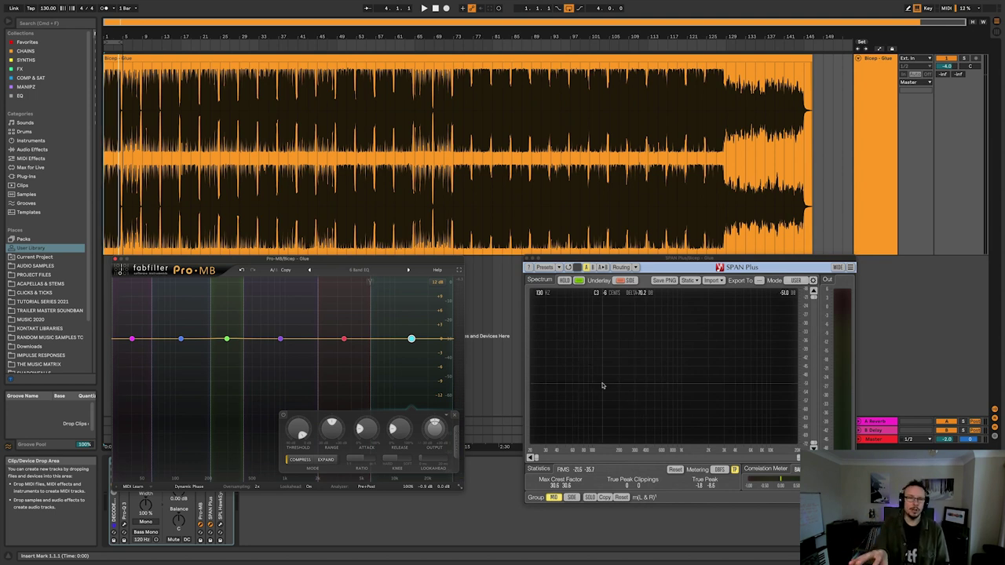
{"action": "key", "text": "space"}
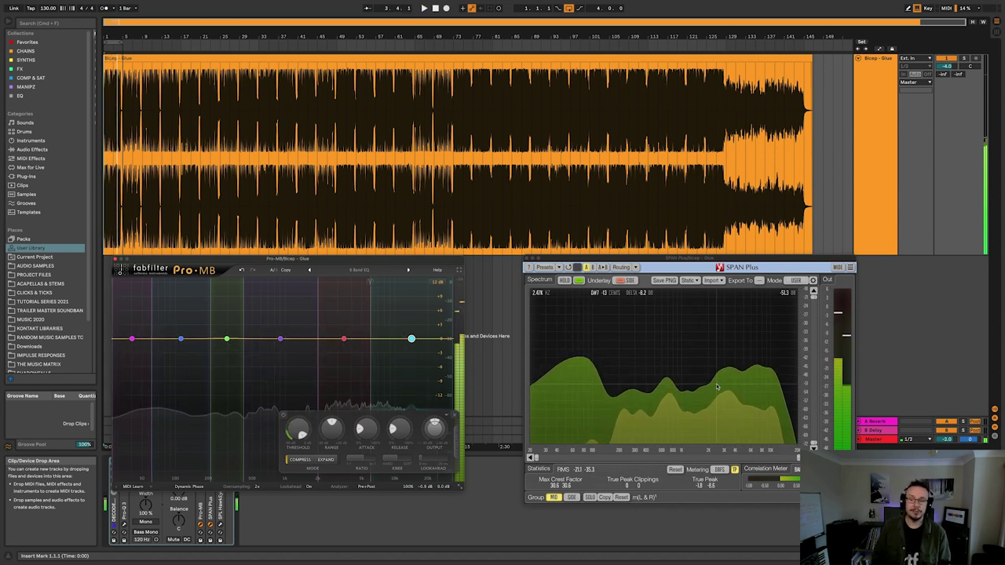
{"action": "key", "text": "space"}
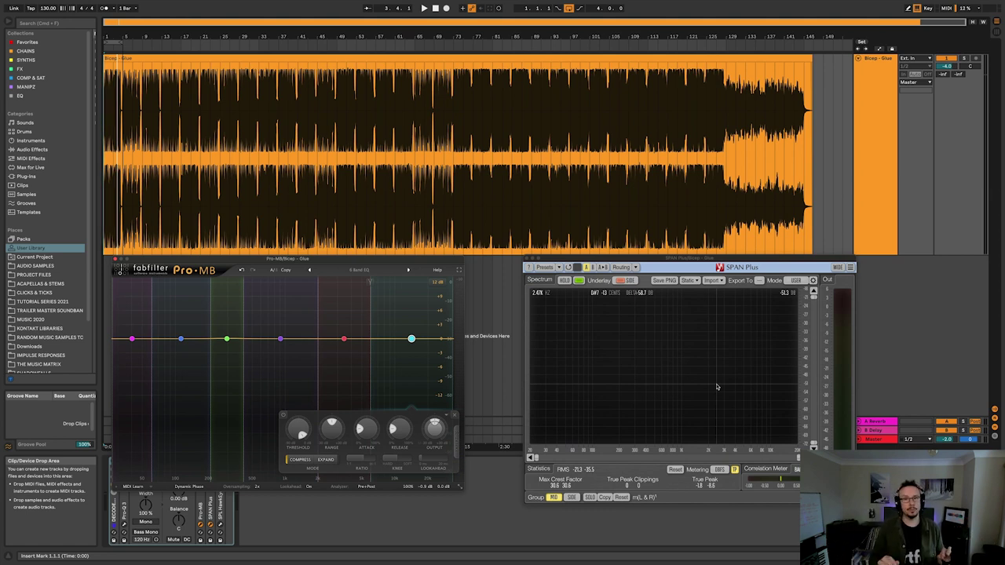
{"action": "key", "text": "space"}
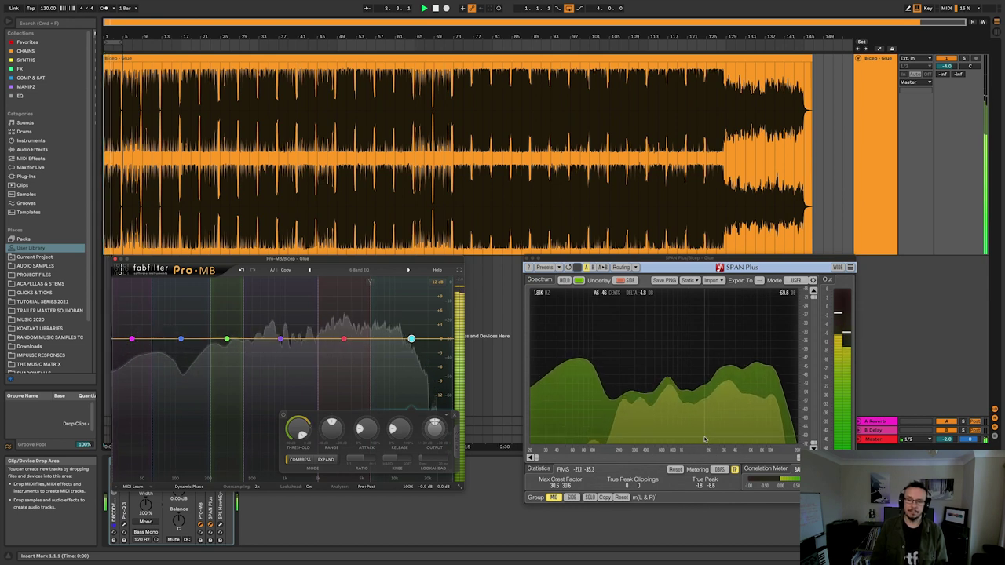
{"action": "key", "text": "space"}
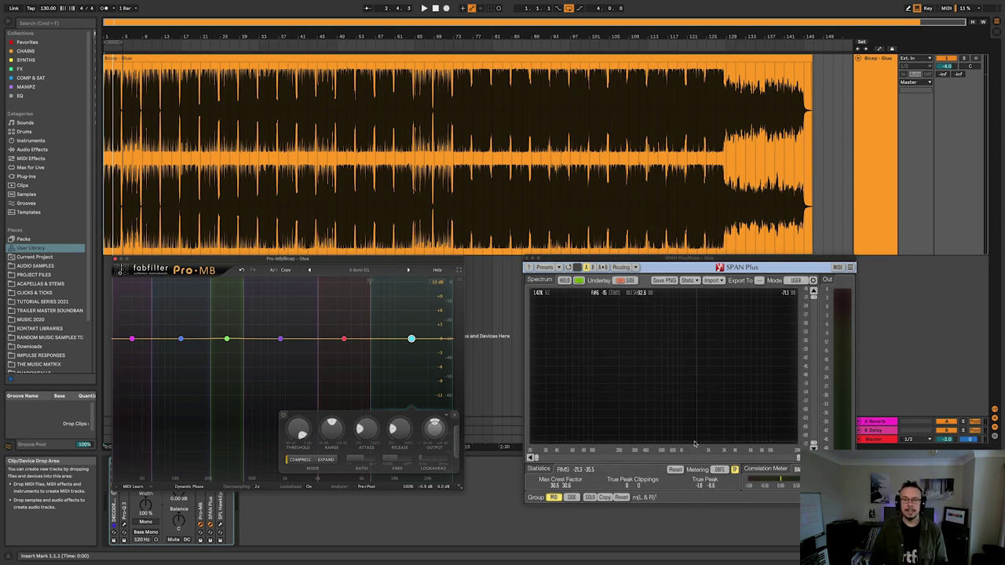
{"action": "key", "text": "space"}
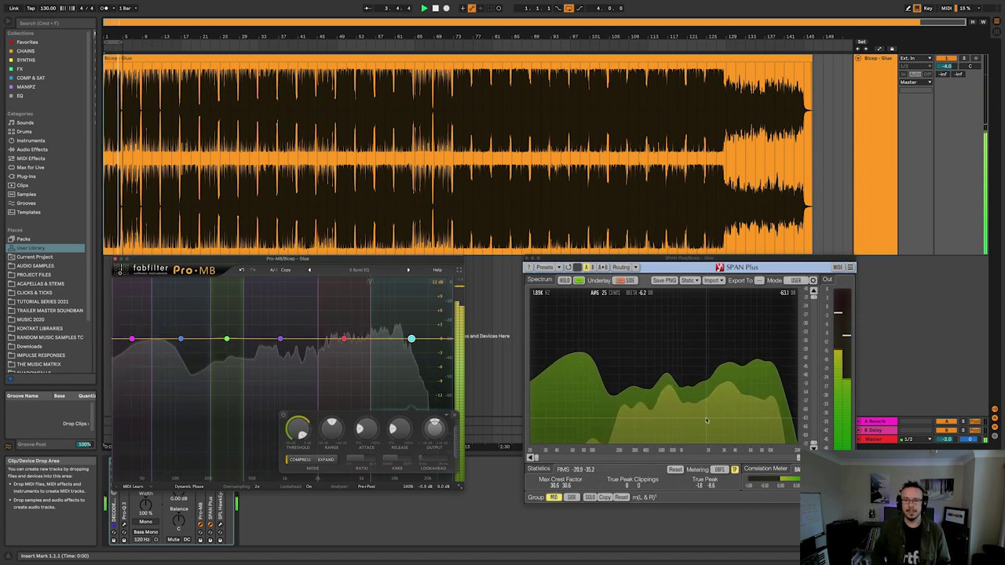
{"action": "key", "text": "space"}
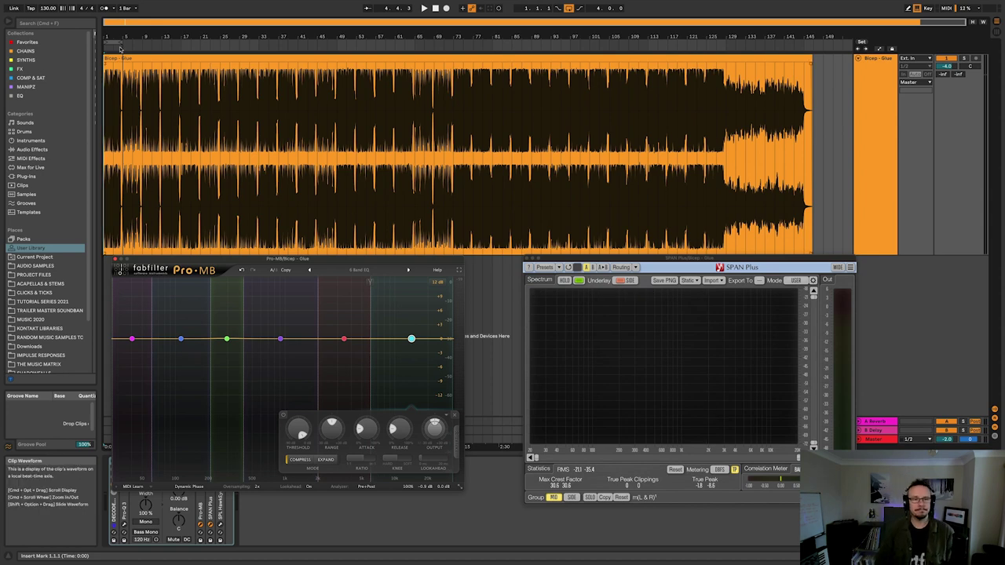
Extend the loop to 146 bars so it covers the whole track, and start playback from bar 17.
{"action": "left_click_drag", "start_coordinate": [118, 41], "coordinate": [813, 78]}
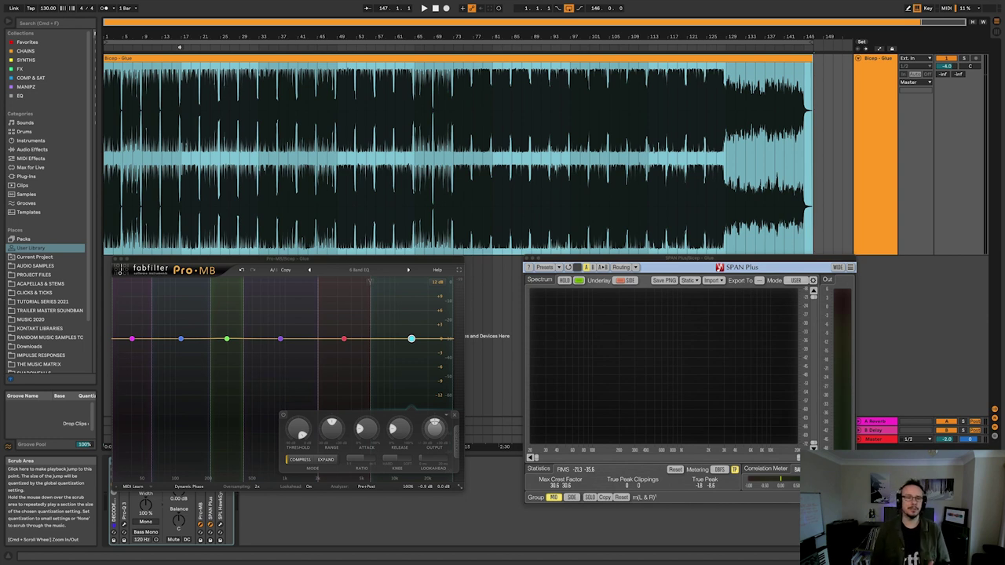
{"action": "left_click", "coordinate": [180, 47]}
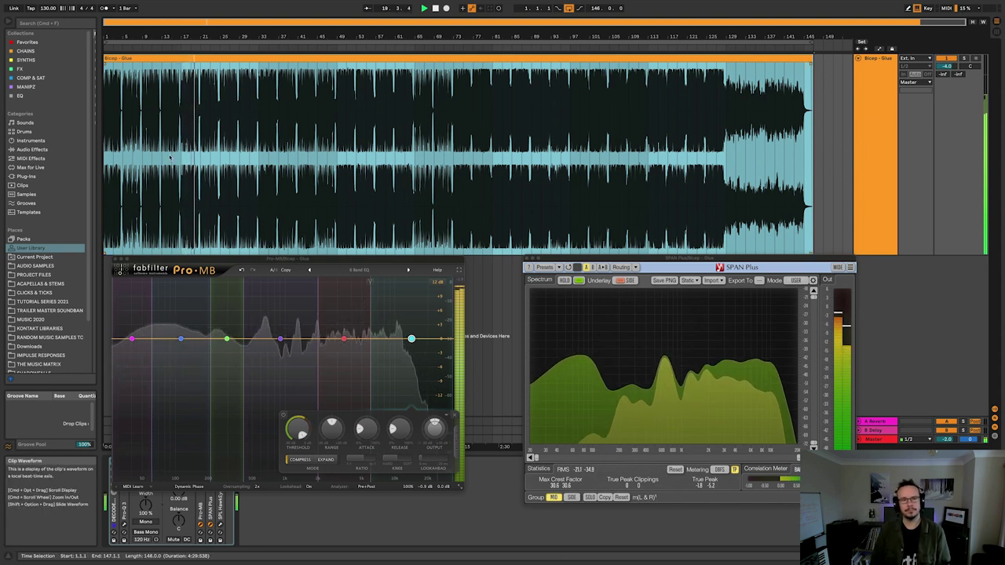
Solo the fifth and fourth Pro-MB bands together to audition the section from bar 17, and stop playback.
{"action": "left_click", "coordinate": [343, 339]}
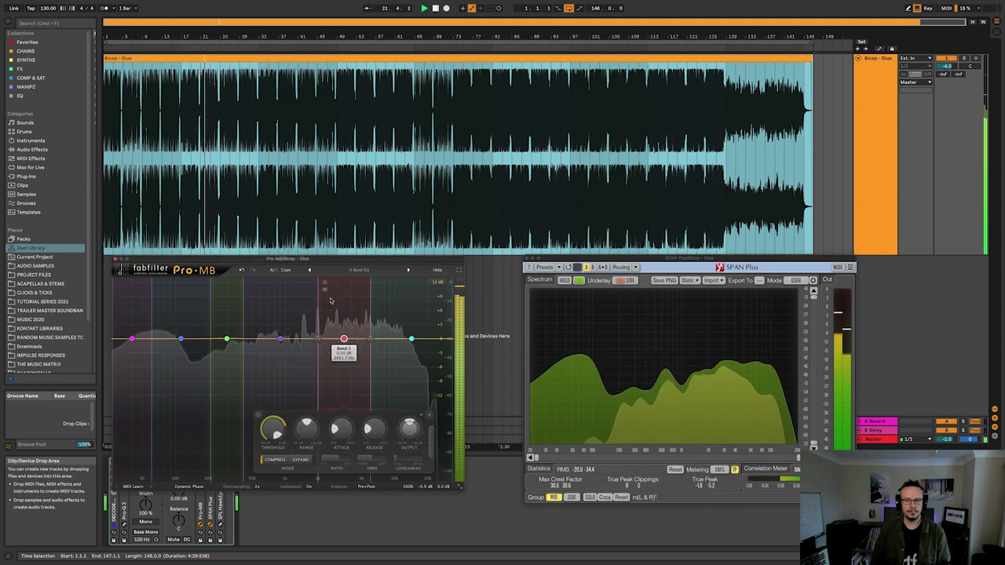
{"action": "left_click_drag", "start_coordinate": [324, 284], "coordinate": [250, 287]}
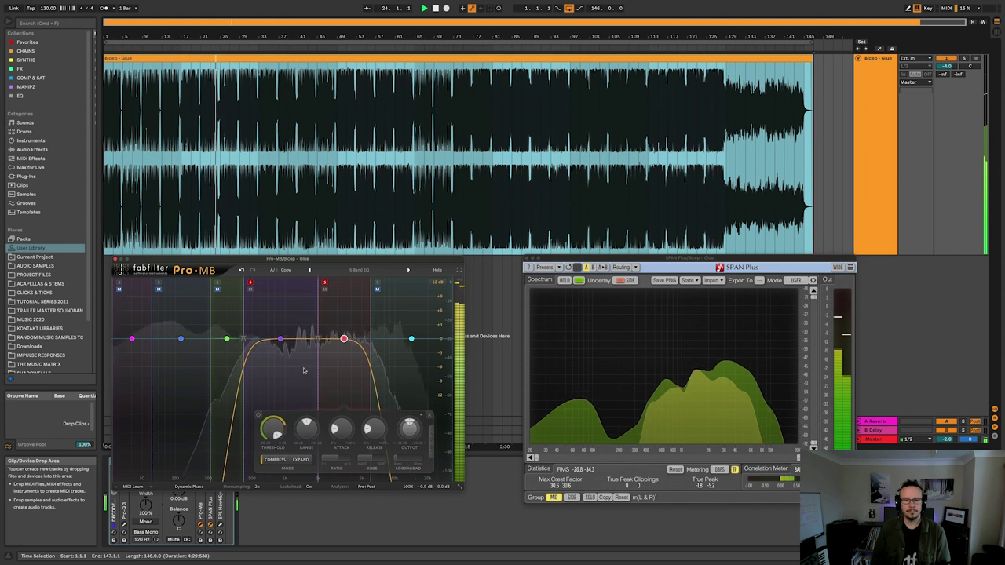
{"action": "key", "text": "space"}
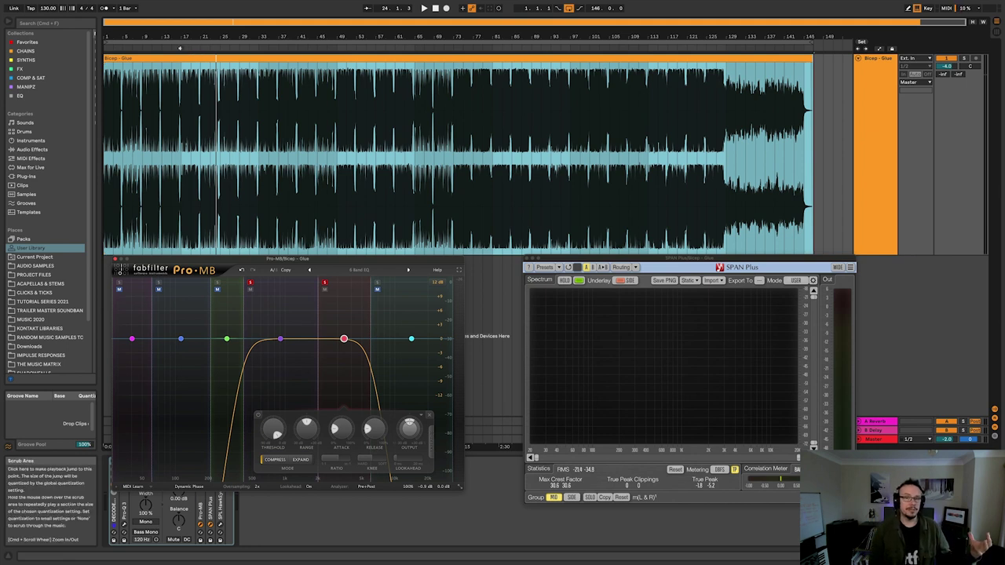
Replay from bar 17 and from around bar 25, removing the solo from the fourth and fifth Pro-MB bands.
{"action": "left_click", "coordinate": [179, 48]}
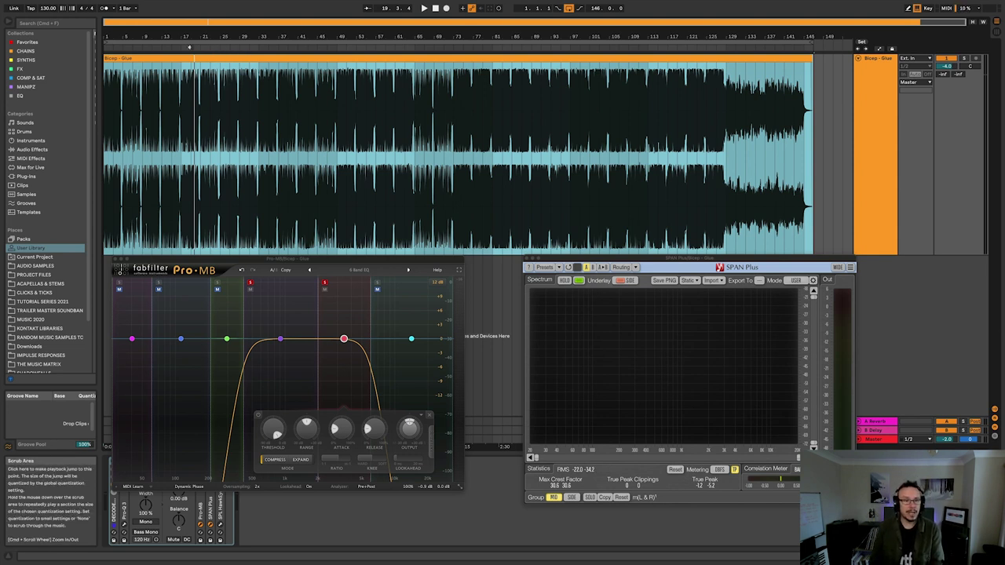
{"action": "left_click", "coordinate": [218, 47]}
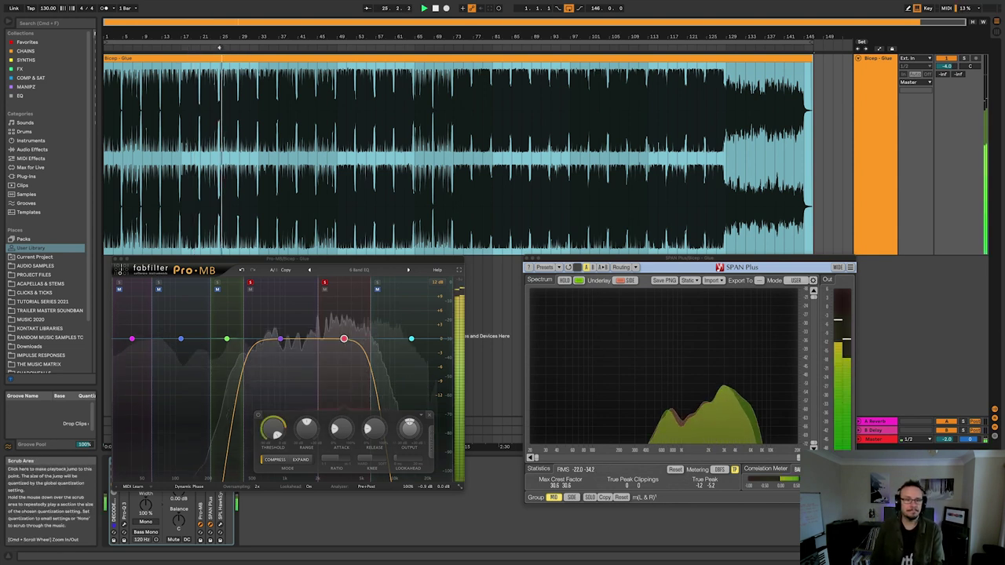
{"action": "left_click", "coordinate": [250, 282]}
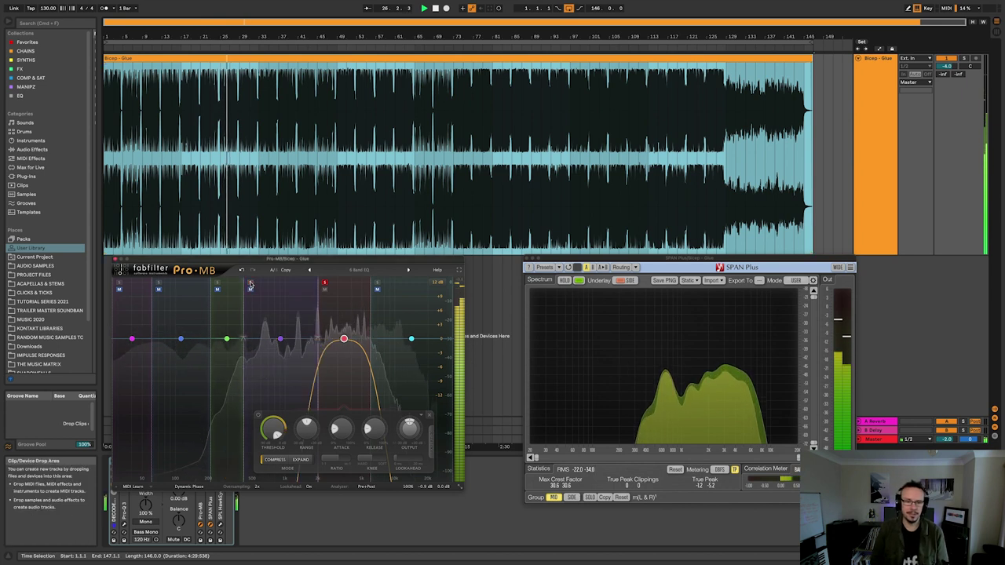
{"action": "left_click", "coordinate": [324, 282]}
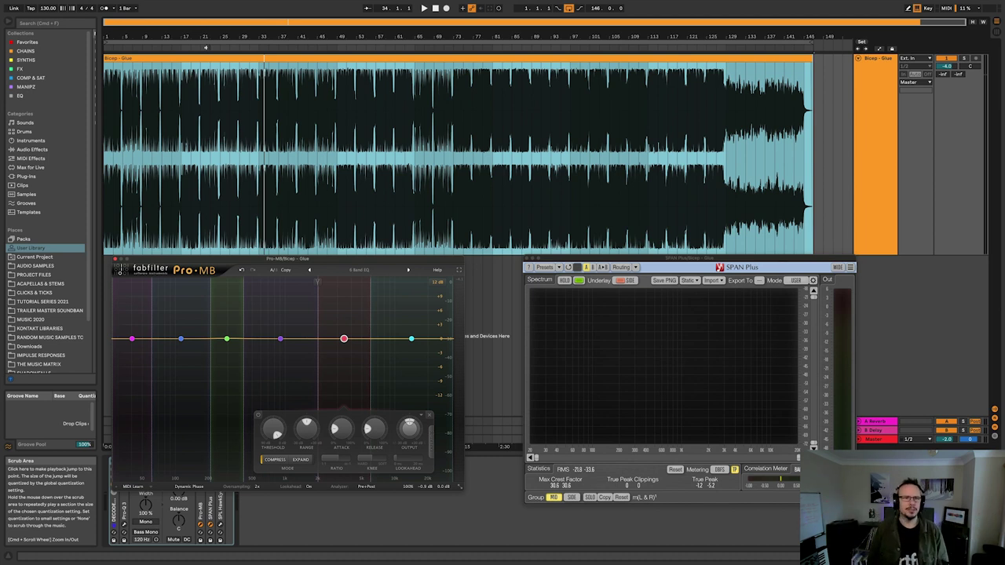
Play the track from bar 21 and solo the third Pro-MB band, adding the second band to the solo.
{"action": "left_click", "coordinate": [201, 70]}
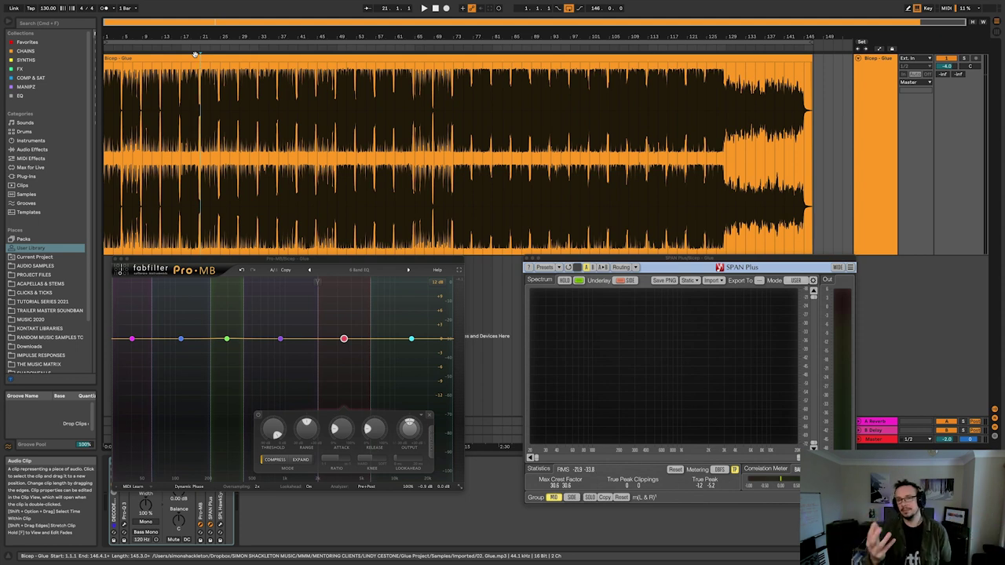
{"action": "key", "text": "space"}
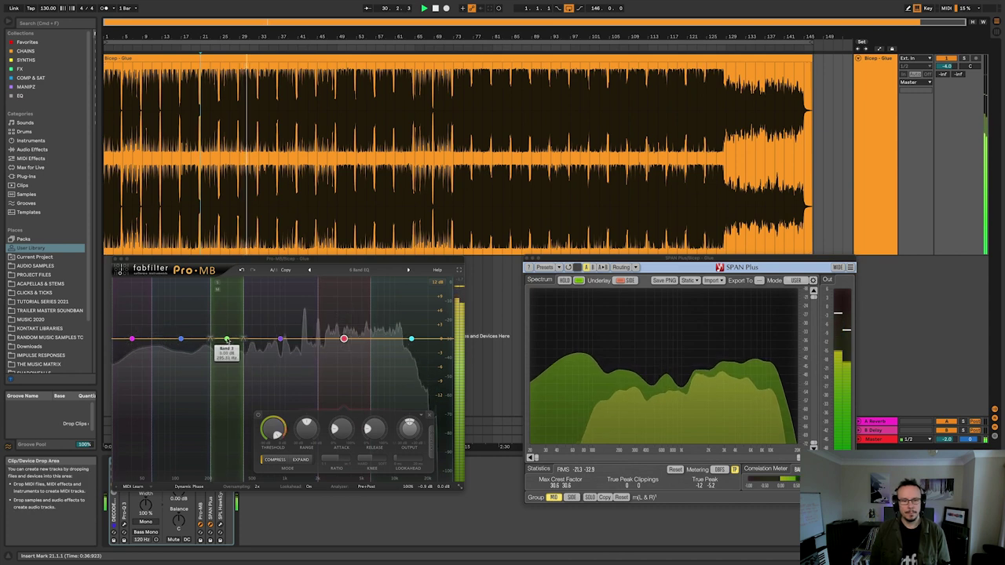
{"action": "left_click", "coordinate": [226, 339]}
{"action": "left_click", "coordinate": [217, 282]}
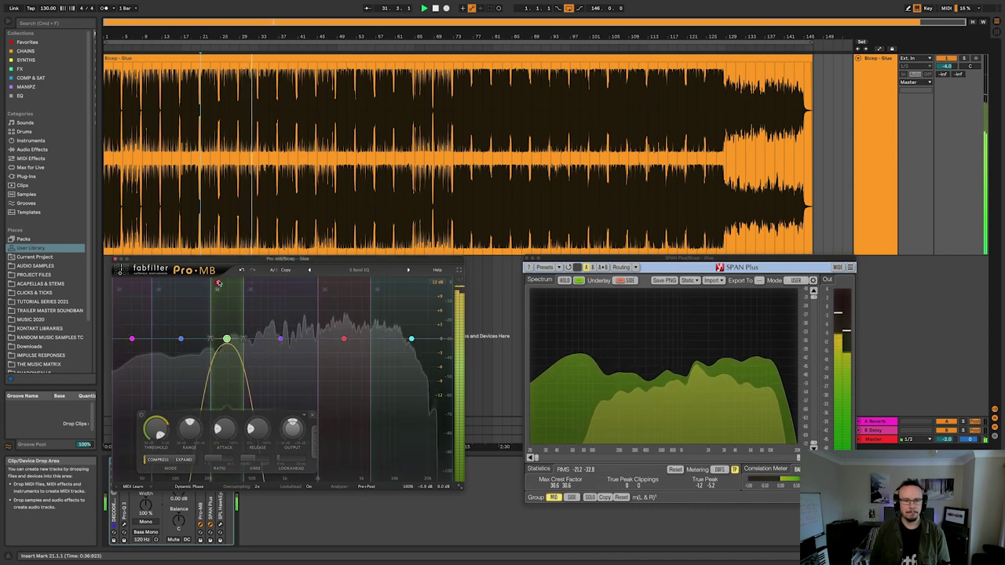
{"action": "left_click", "coordinate": [158, 283]}
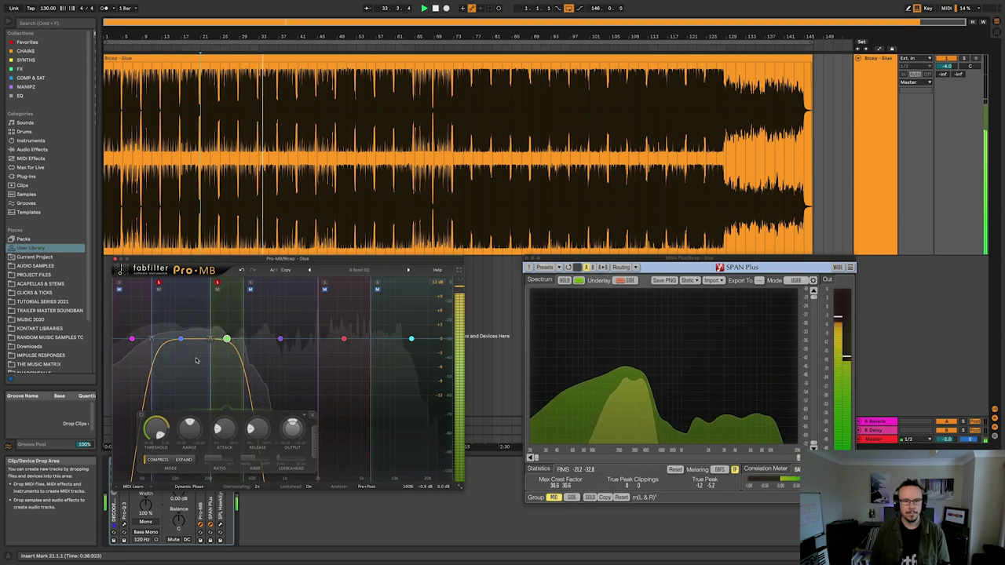
Replay from bar 21 with the band solos cleared and examine the low end in SPAN Plus.
{"action": "key", "text": "space"}
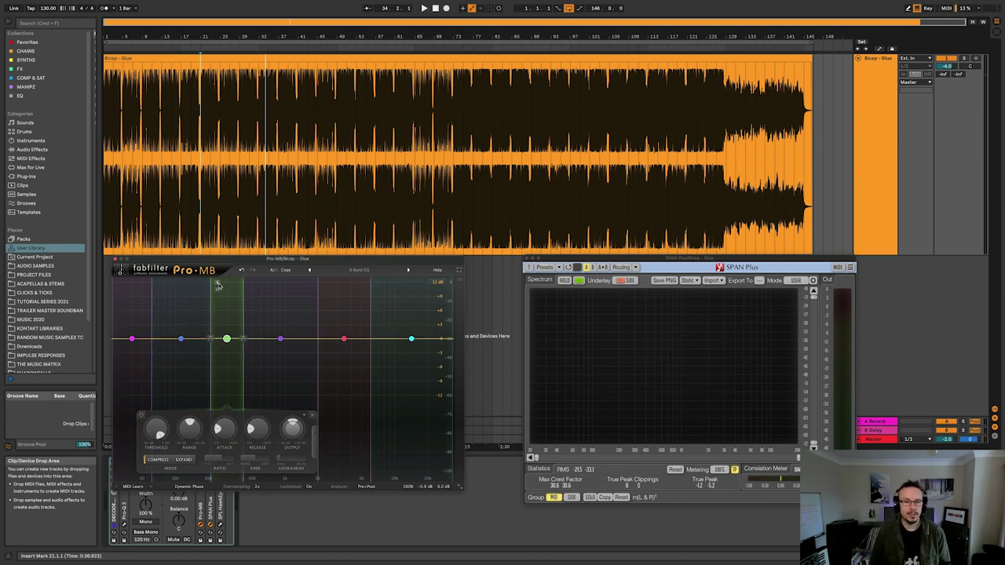
{"action": "key", "text": "space"}
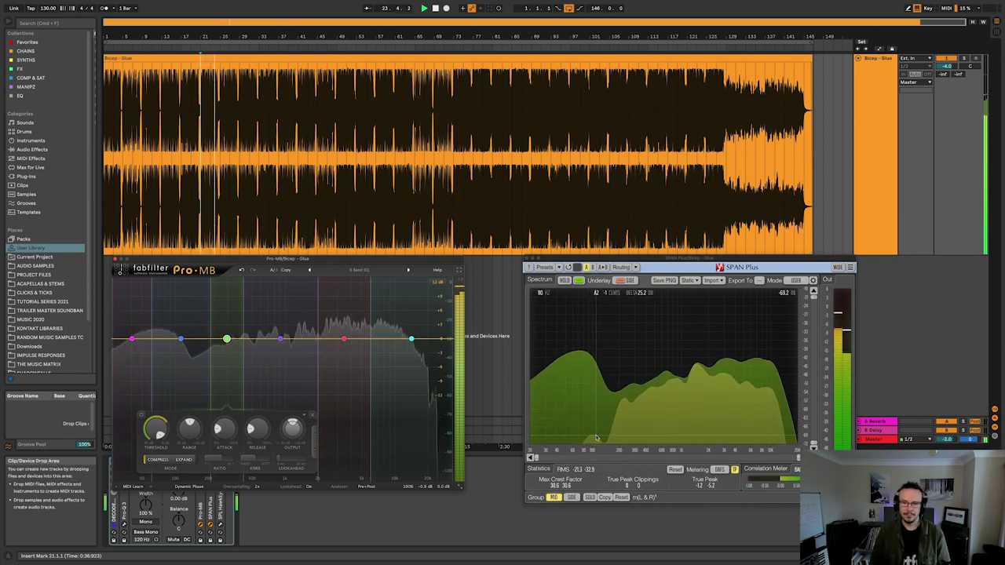
{"action": "key", "text": "space"}
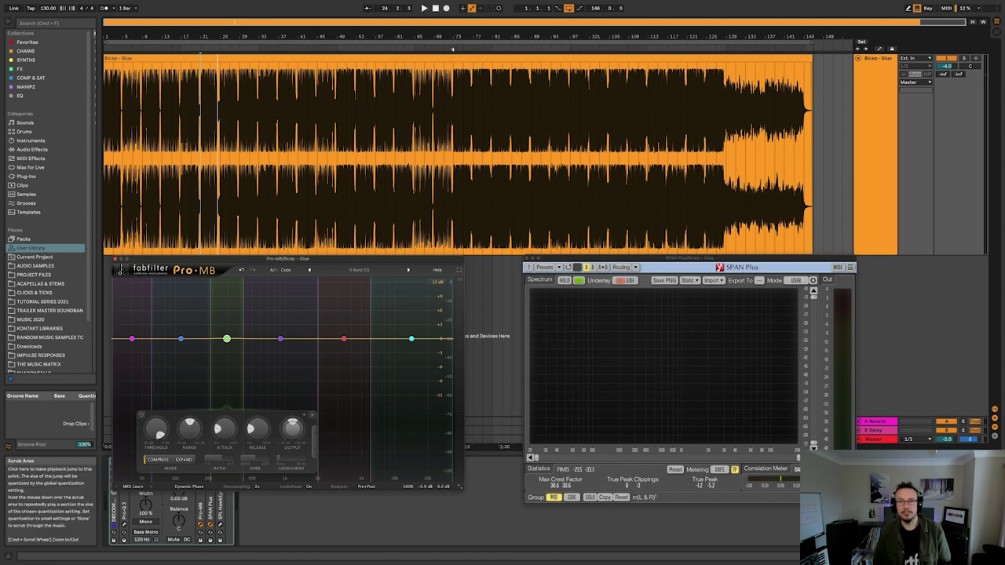
Play the section from around bar 73, stop, and replace the Pro-MB window with SPL HawkEye placed below the waveform.
{"action": "left_click", "coordinate": [453, 48]}
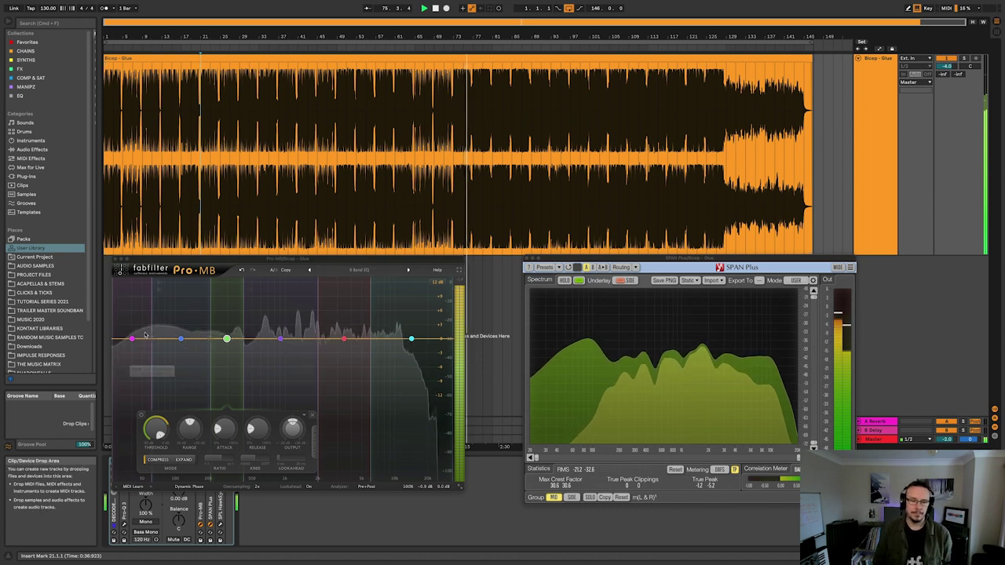
{"action": "key", "text": "space"}
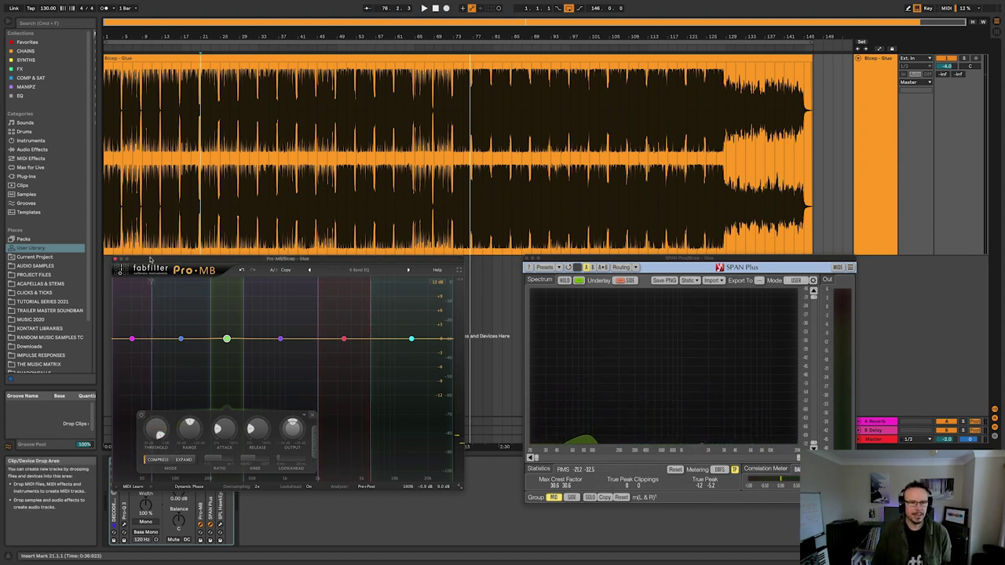
{"action": "left_click_drag", "start_coordinate": [287, 258], "coordinate": [232, 110]}
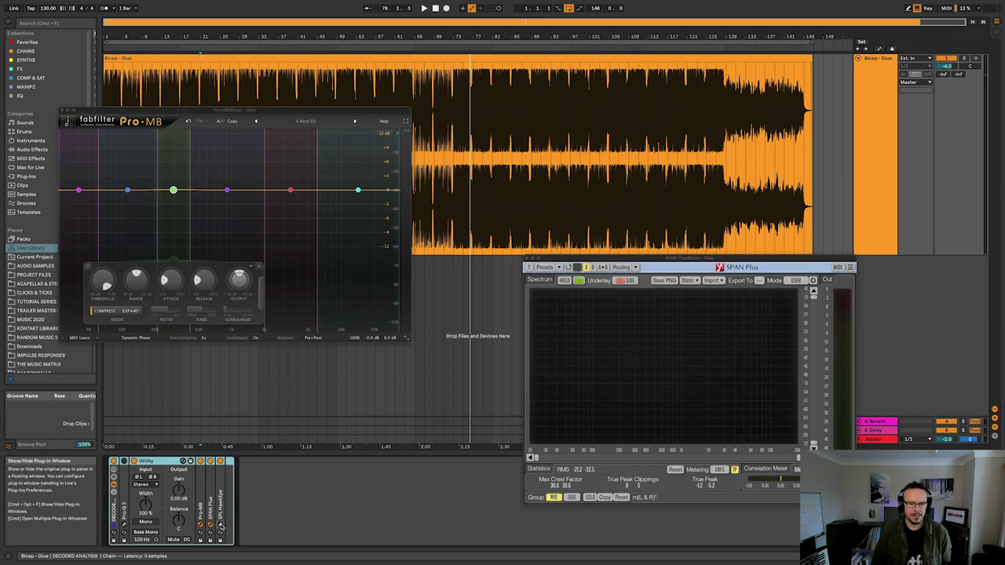
{"action": "left_click", "coordinate": [221, 524]}
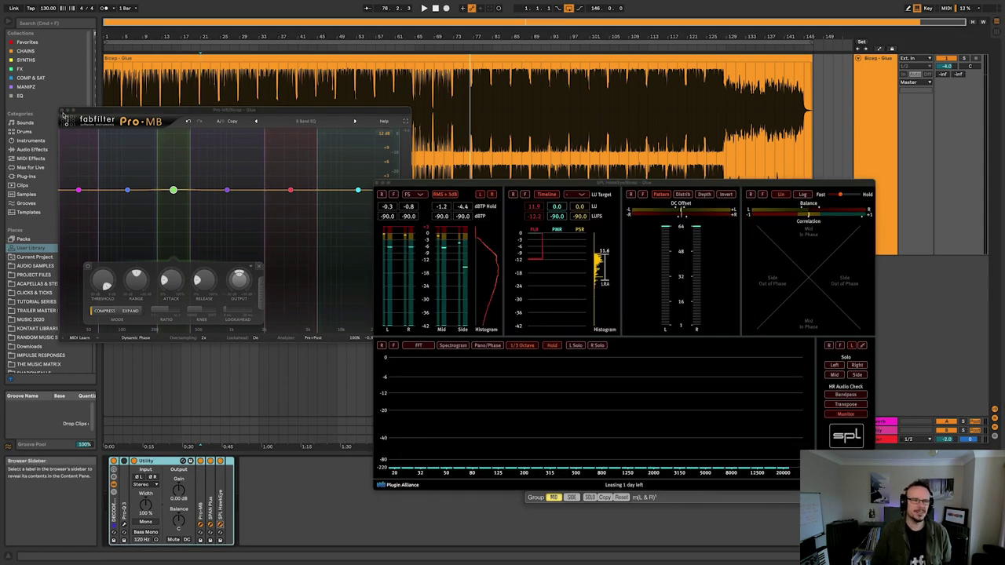
{"action": "key", "text": "super+w"}
{"action": "left_click_drag", "start_coordinate": [453, 182], "coordinate": [445, 243]}
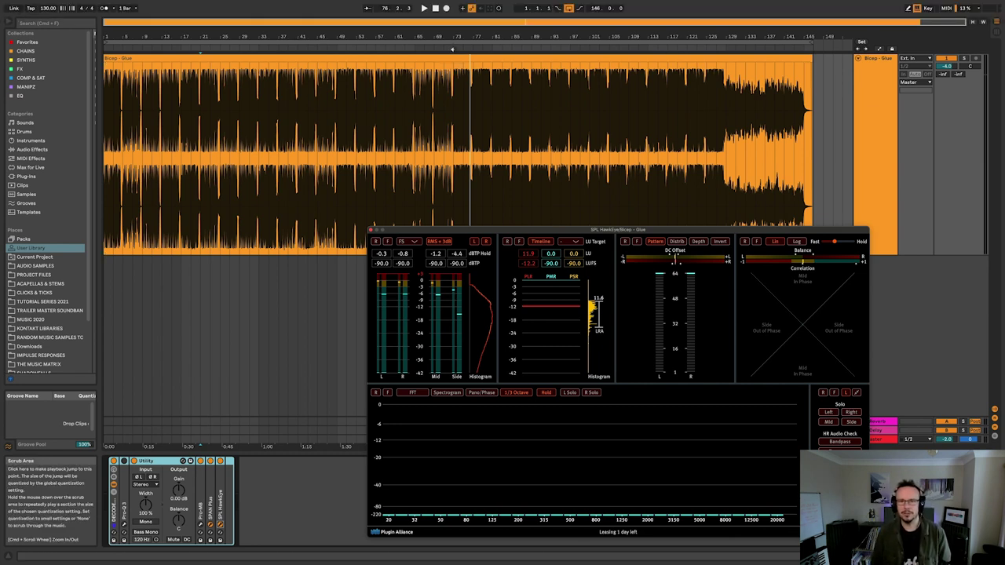
Replay from around bar 73 and examine the loudness and dynamics readings in SPL HawkEye.
{"action": "left_click", "coordinate": [452, 49]}
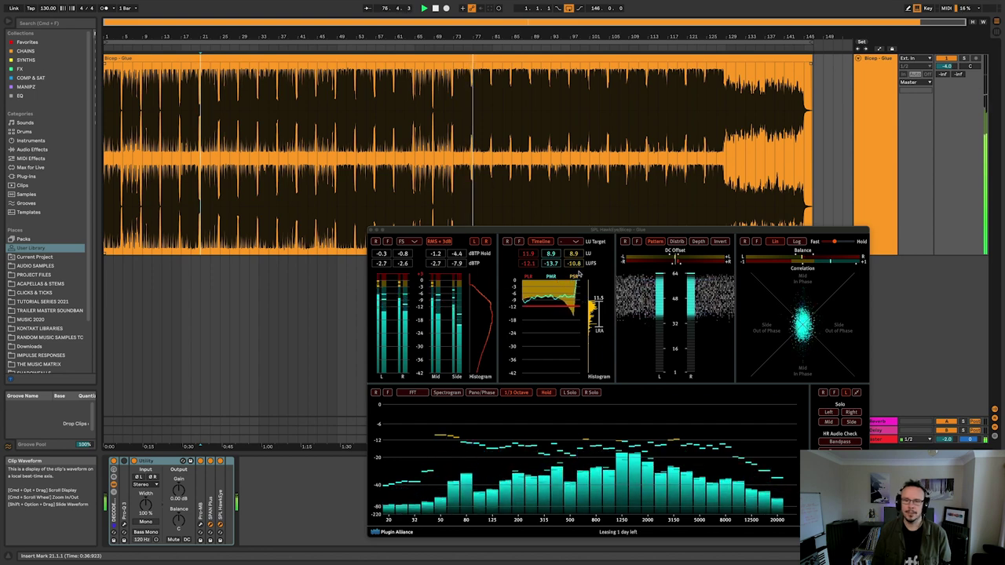
{"action": "left_click", "coordinate": [530, 267]}
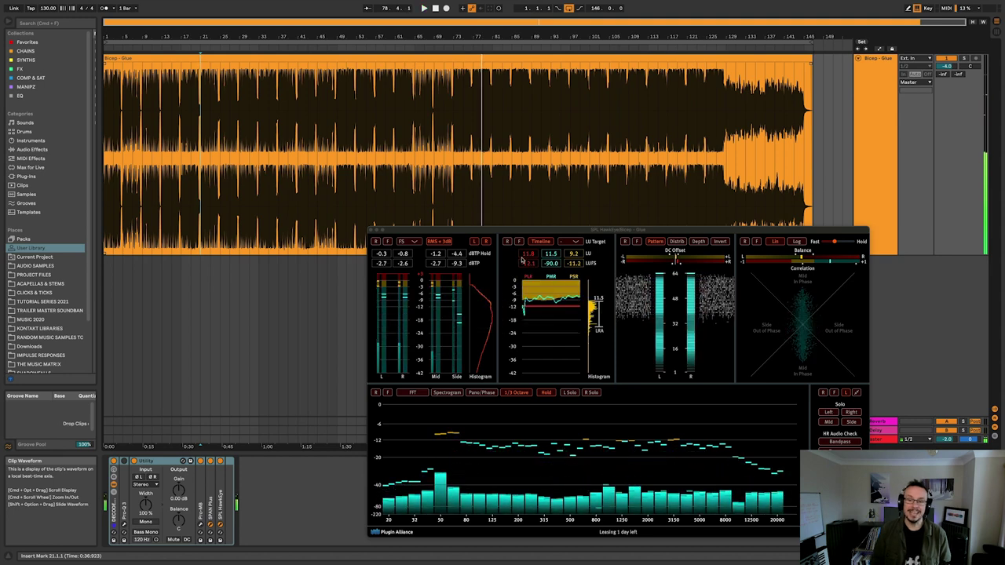
{"action": "mouse_move", "coordinate": [527, 268]}
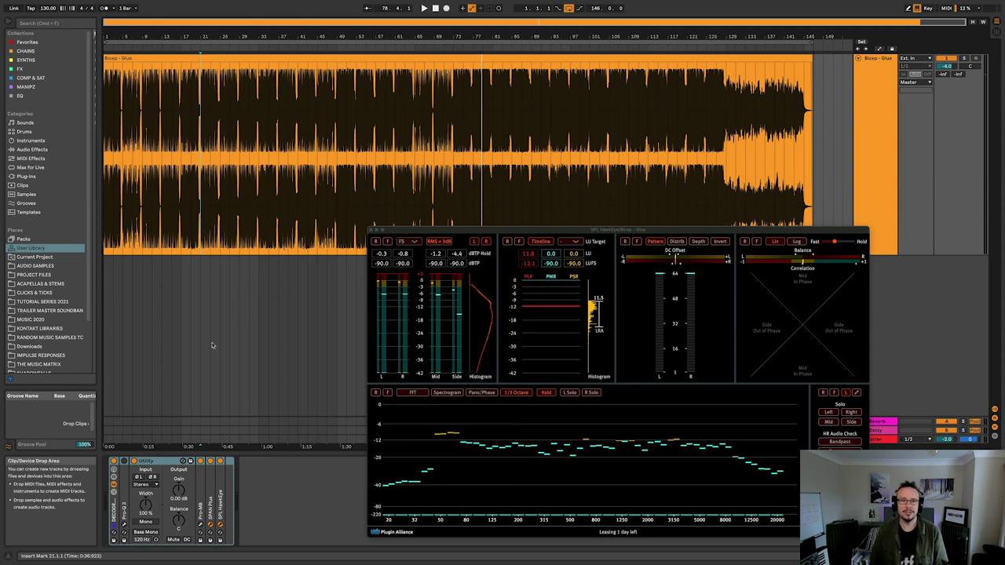
Examine the kick transient and individual waveform cycles at bar 21 up close, and return to the arrangement overview.
{"action": "left_click_drag", "start_coordinate": [200, 36], "coordinate": [243, 37]}
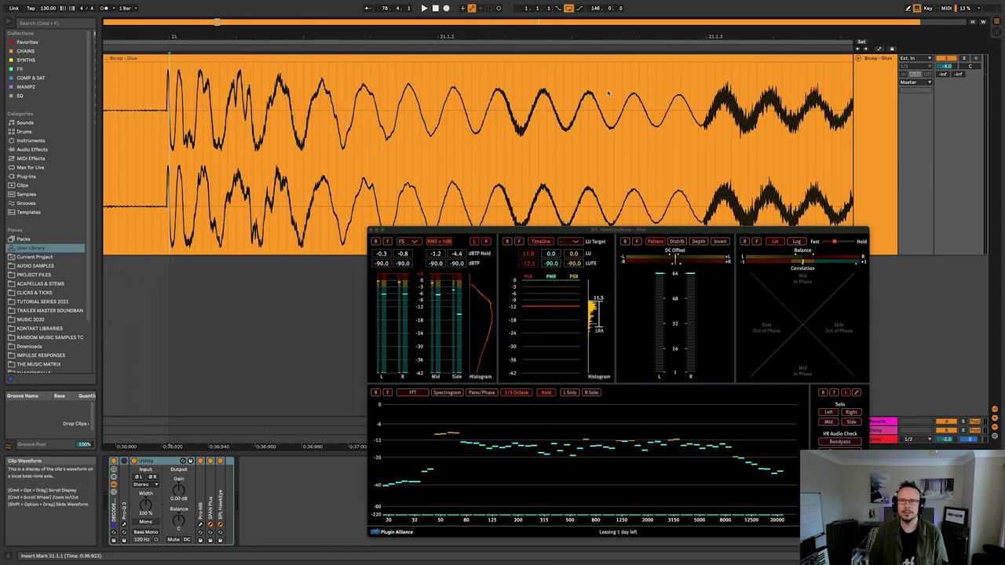
{"action": "left_click_drag", "start_coordinate": [465, 36], "coordinate": [465, 36]}
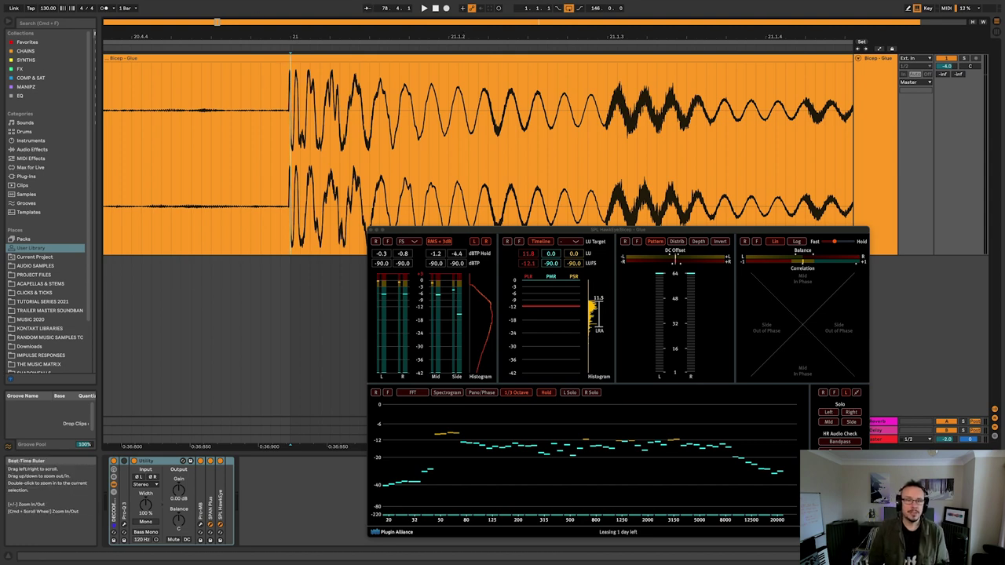
{"action": "left_click_drag", "start_coordinate": [294, 38], "coordinate": [294, 106]}
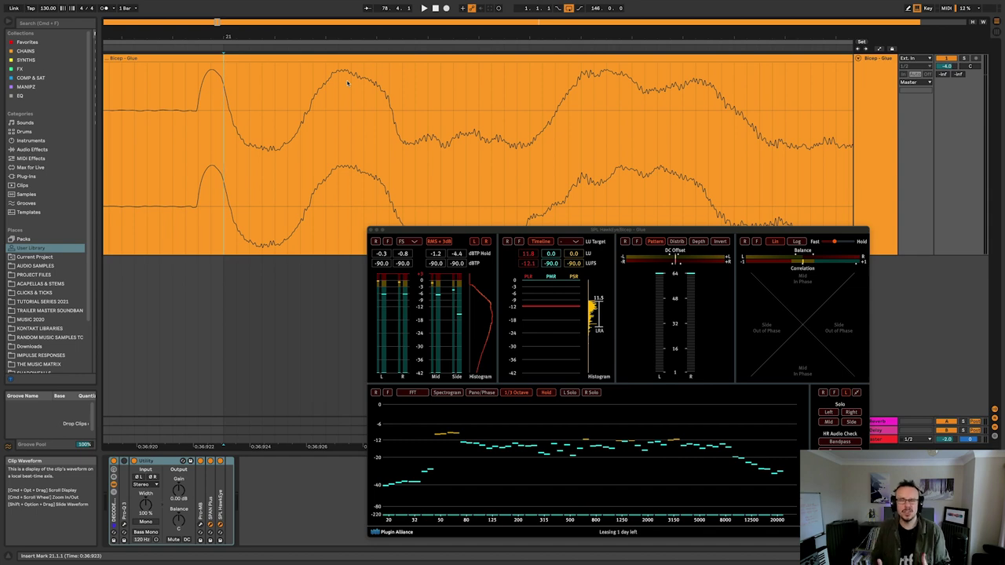
{"action": "mouse_move", "coordinate": [306, 37]}
{"action": "left_mouse_down"}
{"action": "mouse_move", "coordinate": [305, 91]}
{"action": "mouse_move", "coordinate": [305, 28]}
{"action": "left_mouse_up"}
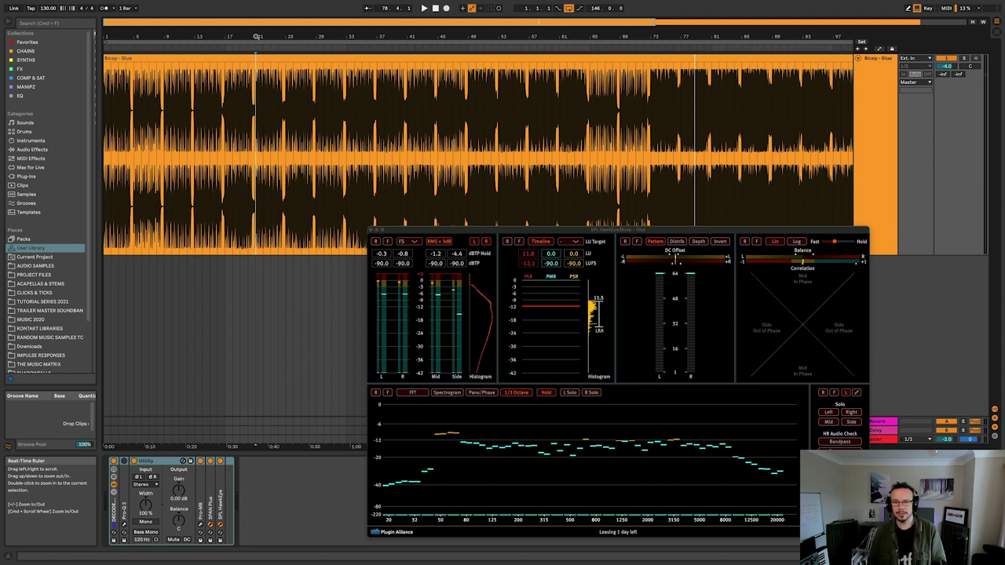
Play from bar 21 while closing the SPL HawkEye and SPAN Plus windows, and stop playback.
{"action": "key", "text": "space"}
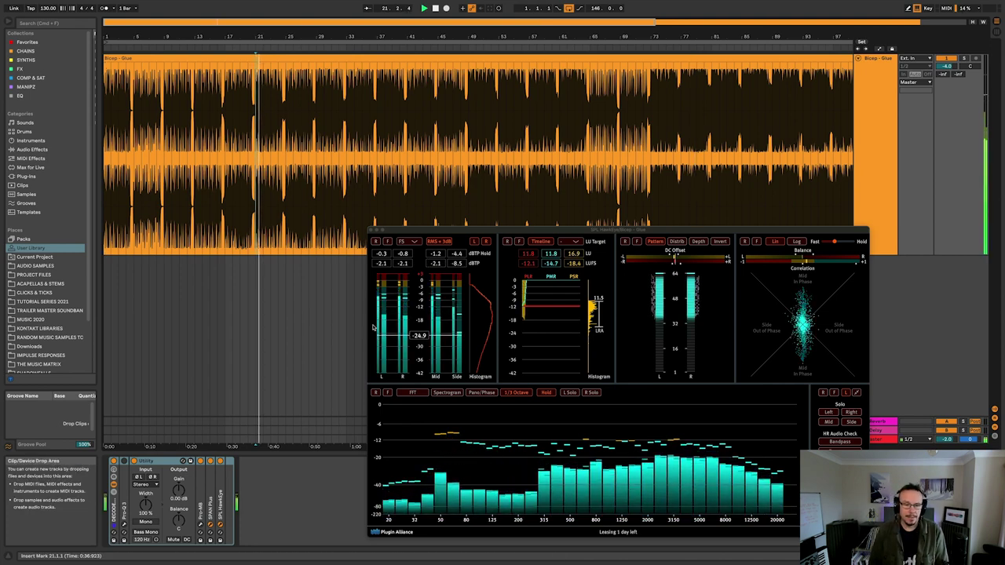
{"action": "left_click", "coordinate": [373, 231]}
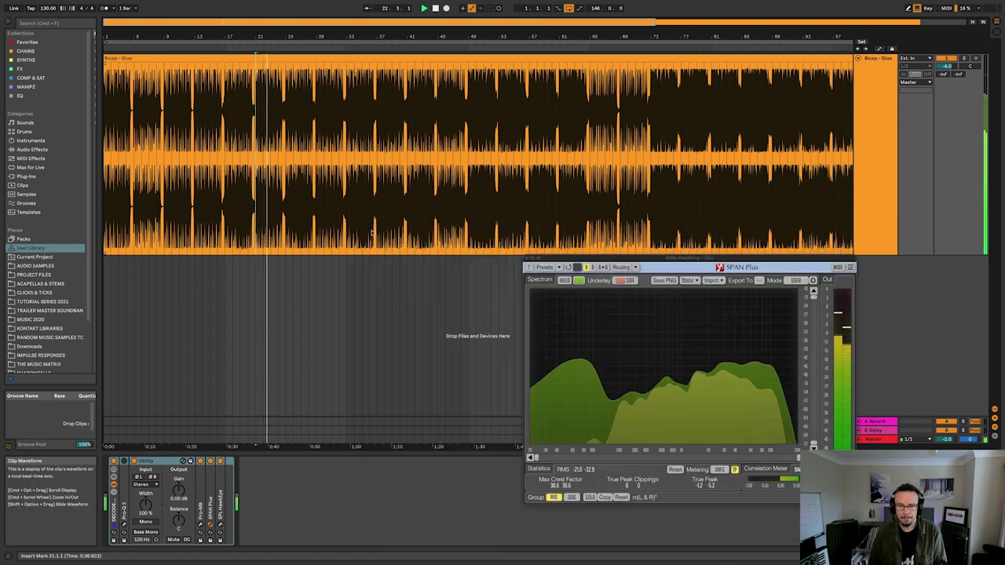
{"action": "left_click", "coordinate": [527, 259]}
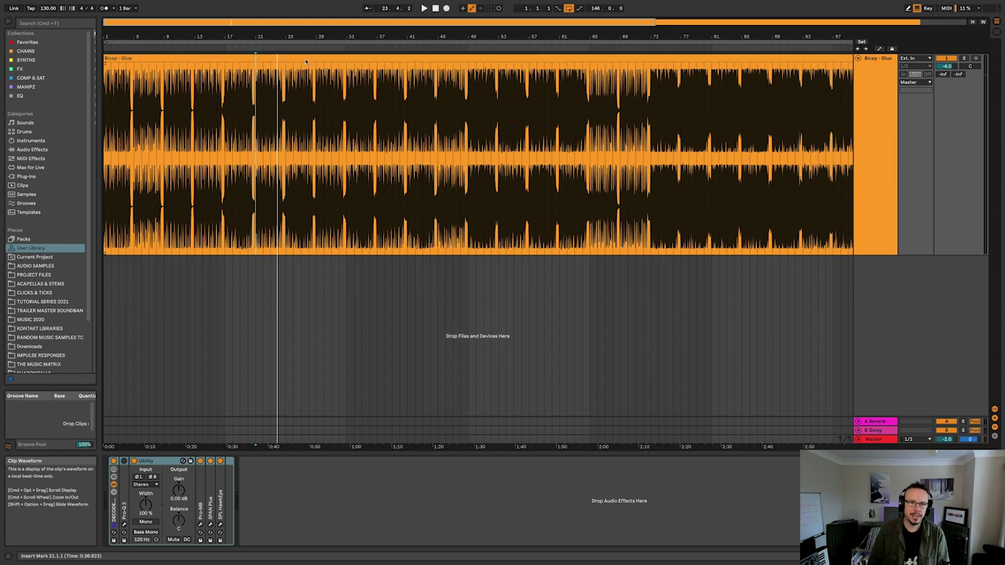
Mark bar 25 and audition the section from bar 49, replaying it from the insert mark at 49.1.1.
{"action": "left_click", "coordinate": [285, 74]}
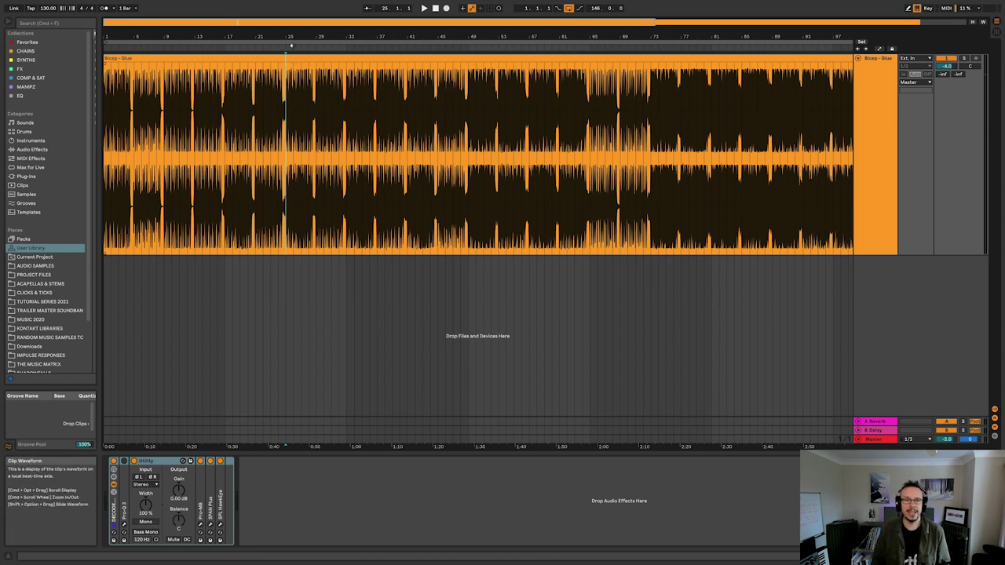
{"action": "left_click", "coordinate": [467, 46]}
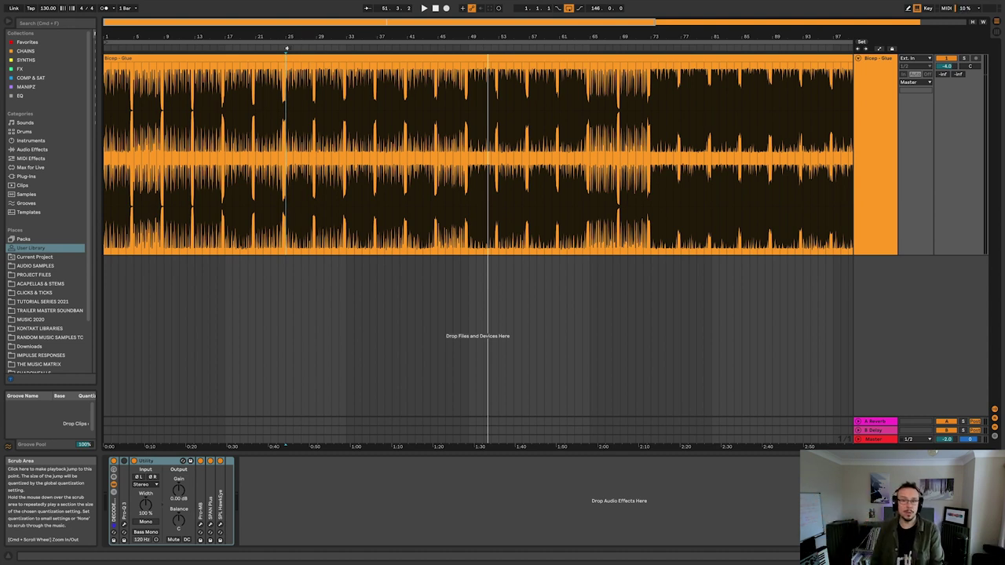
{"action": "left_click", "coordinate": [469, 86]}
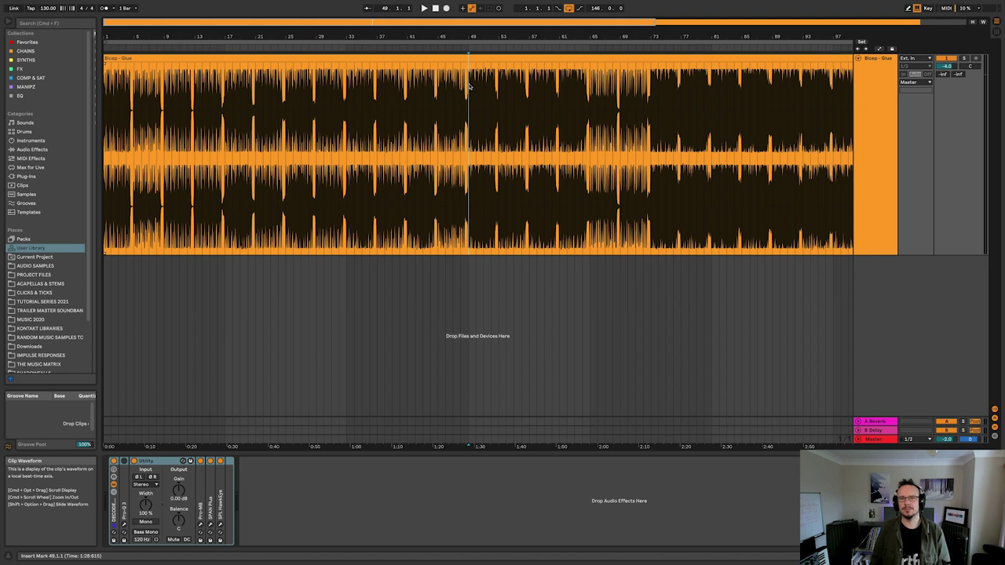
{"action": "key", "text": "space"}
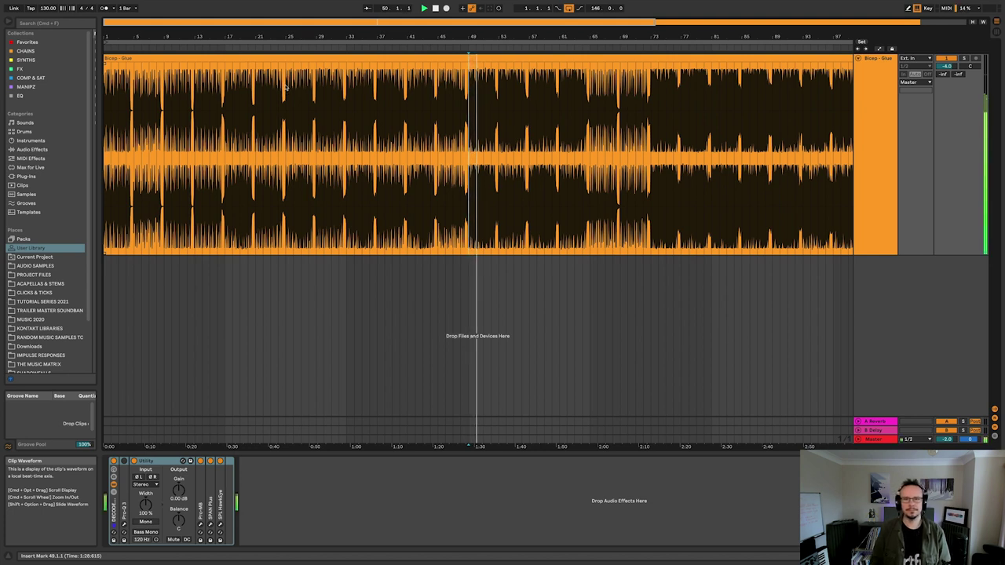
{"action": "key", "text": "space"}
Play the track from bar 25 to around bar 41, and audition the transition through bar 49.
{"action": "left_click", "coordinate": [285, 88]}
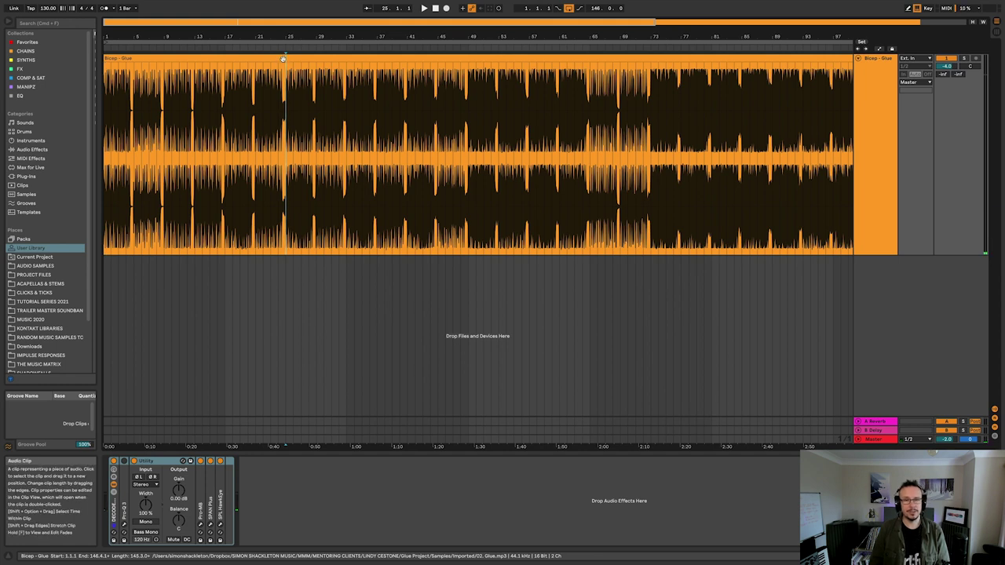
{"action": "key", "text": "space"}
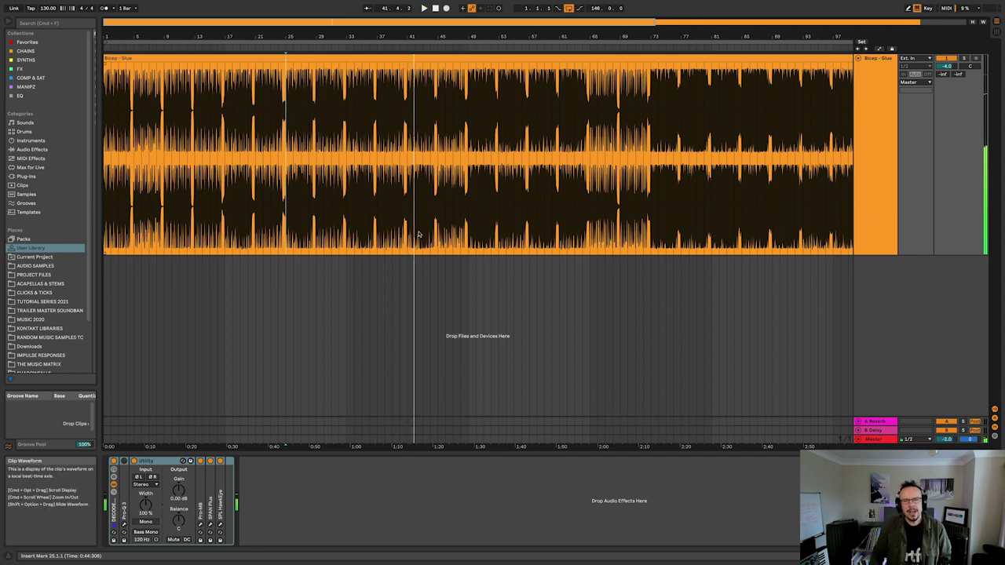
{"action": "key", "text": "space"}
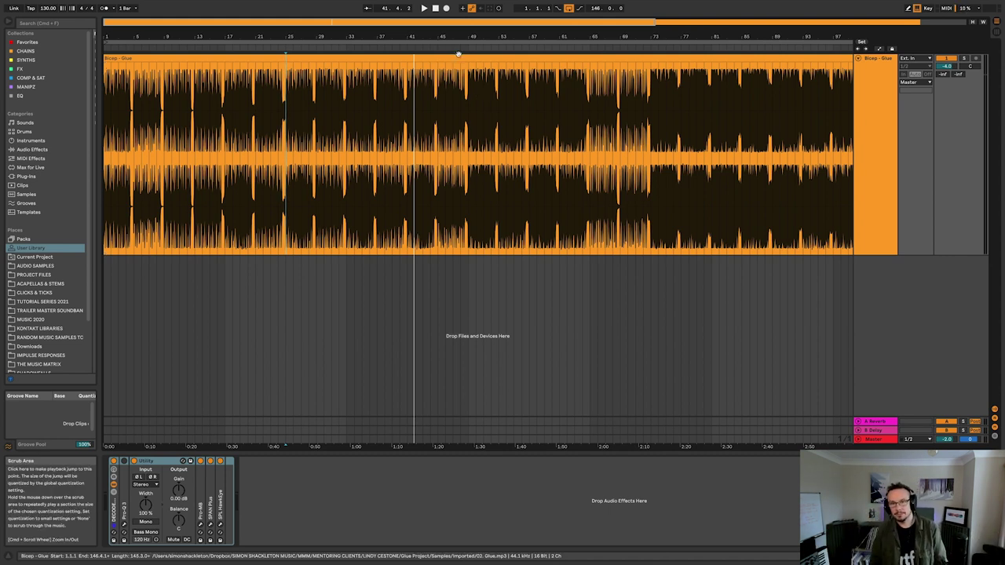
{"action": "left_click", "coordinate": [452, 48]}
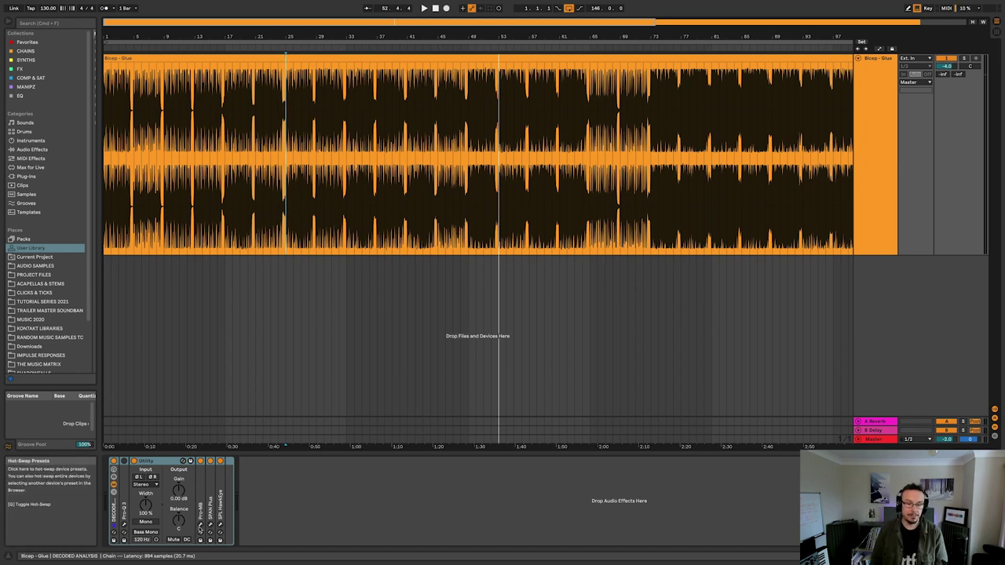
Open Pro-MB below the waveform and audition the sixth band in solo around bar 53, stopping playback.
{"action": "left_click", "coordinate": [201, 461]}
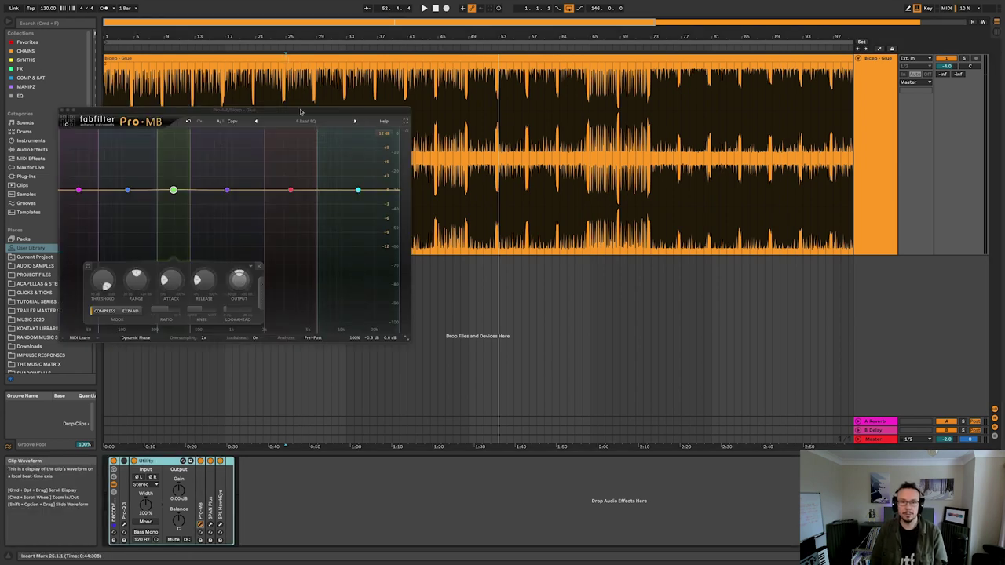
{"action": "left_click_drag", "start_coordinate": [300, 112], "coordinate": [469, 293]}
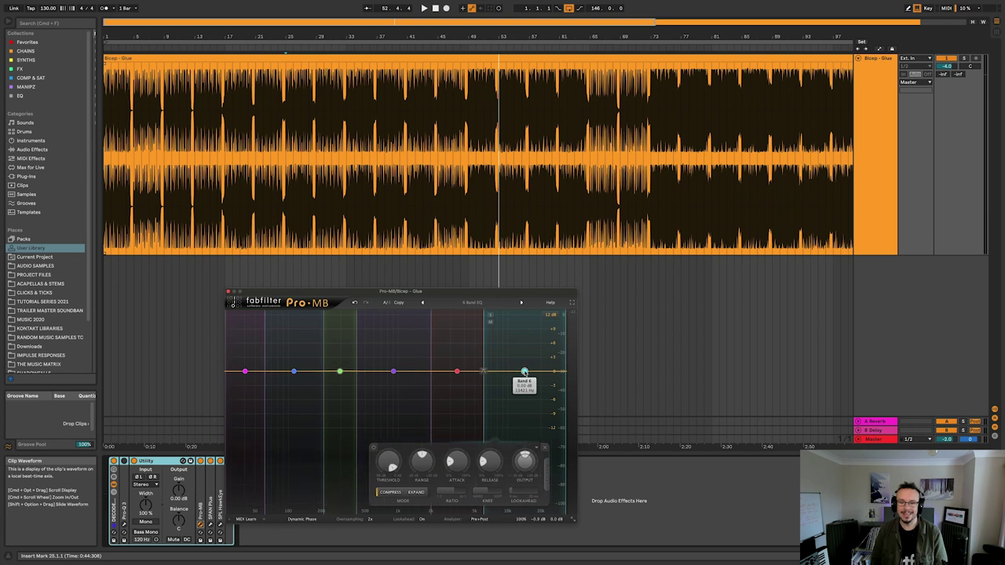
{"action": "left_click", "coordinate": [490, 315]}
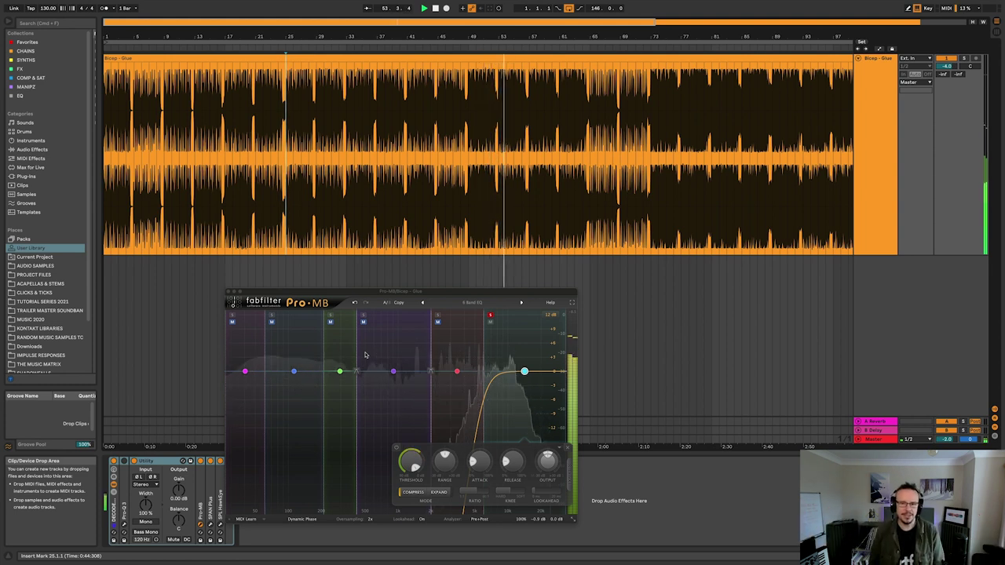
{"action": "key", "text": "space"}
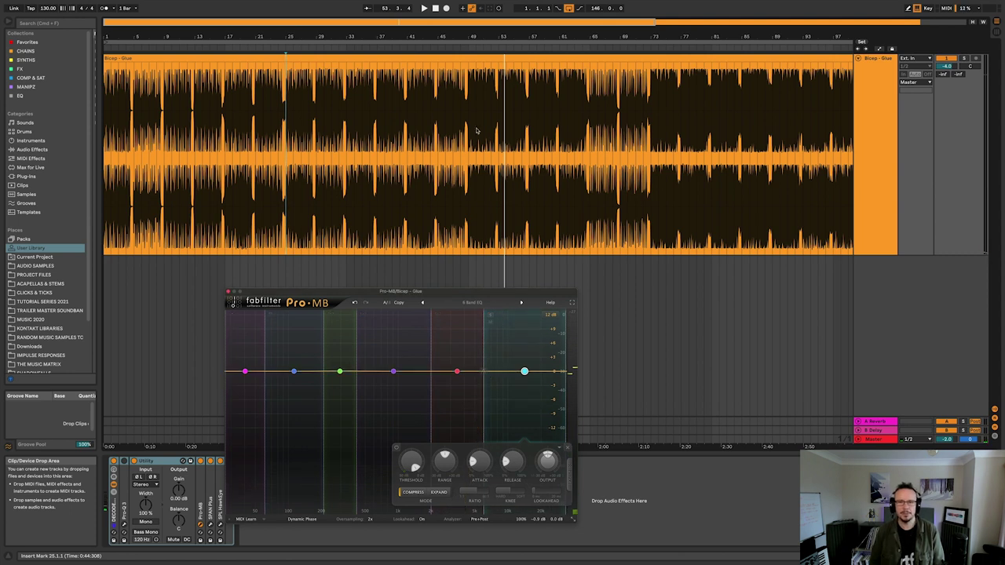
Replay the transition through bar 49 without the band solo, and open SPL HawkEye below the waveform.
{"action": "left_click", "coordinate": [454, 48]}
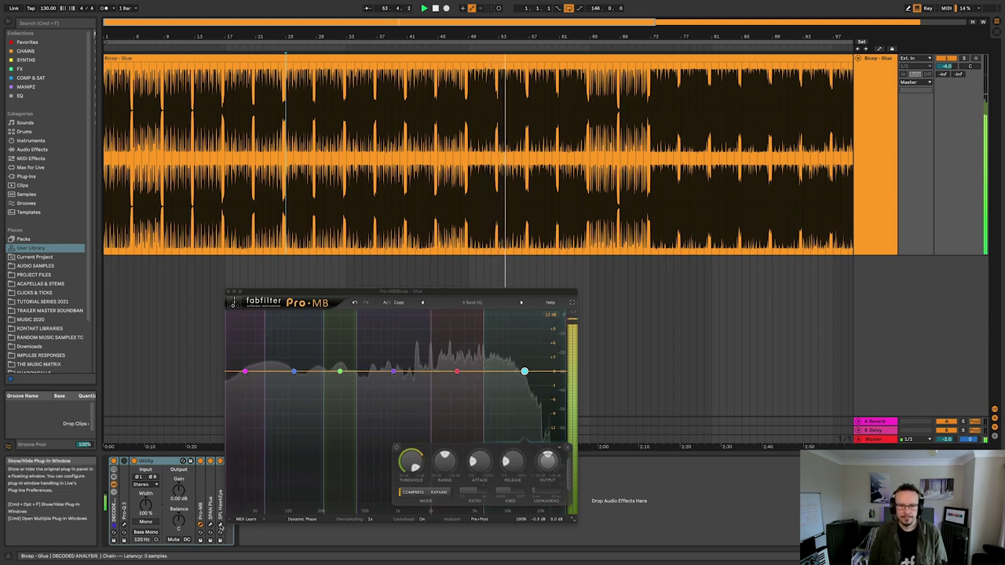
{"action": "left_click", "coordinate": [220, 527]}
{"action": "key", "text": "space"}
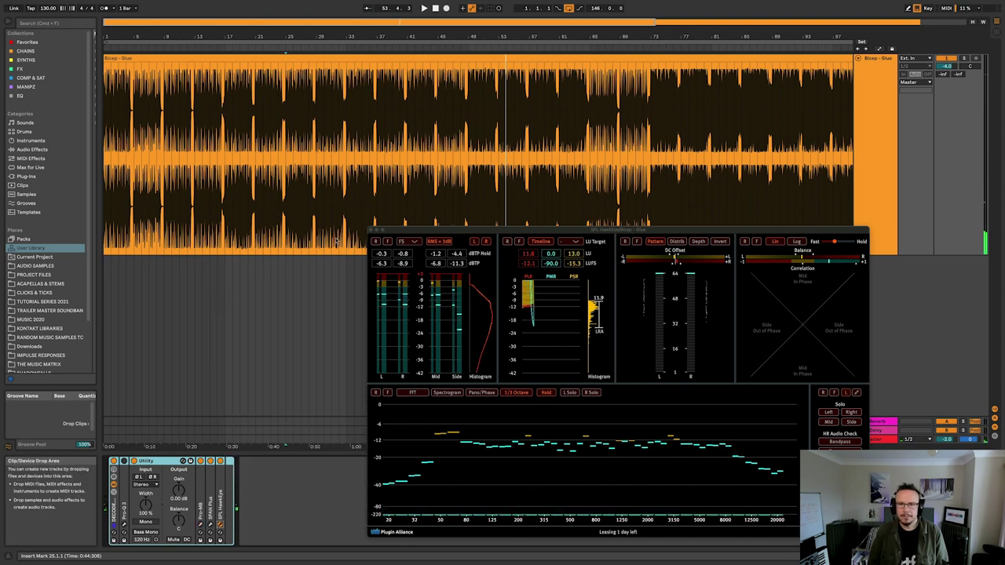
{"action": "left_click_drag", "start_coordinate": [503, 230], "coordinate": [494, 286]}
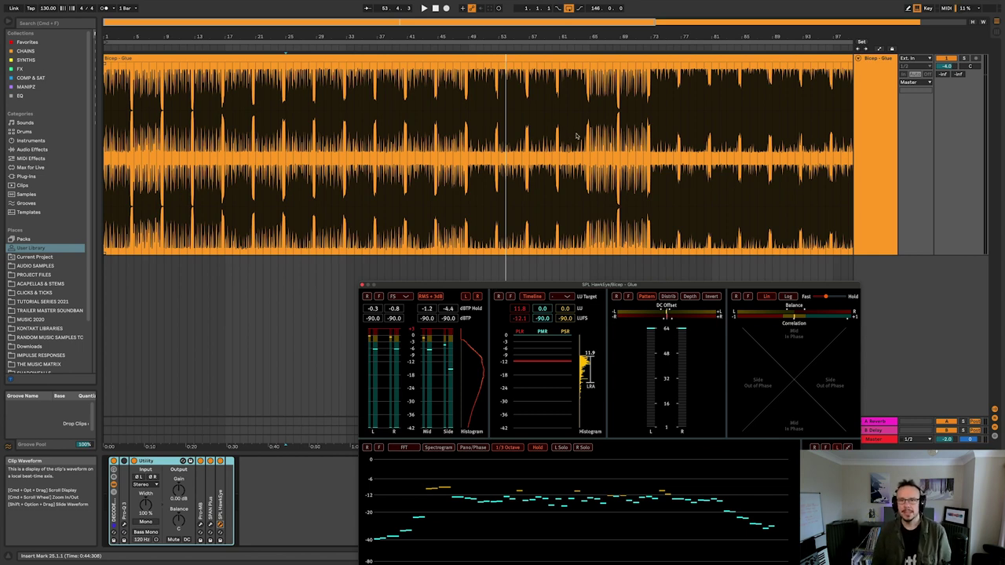
Show more of the arrangement and play the build-up into bar 73 with the SPL HawkEye meters in view.
{"action": "left_click_drag", "start_coordinate": [541, 30], "coordinate": [526, 18]}
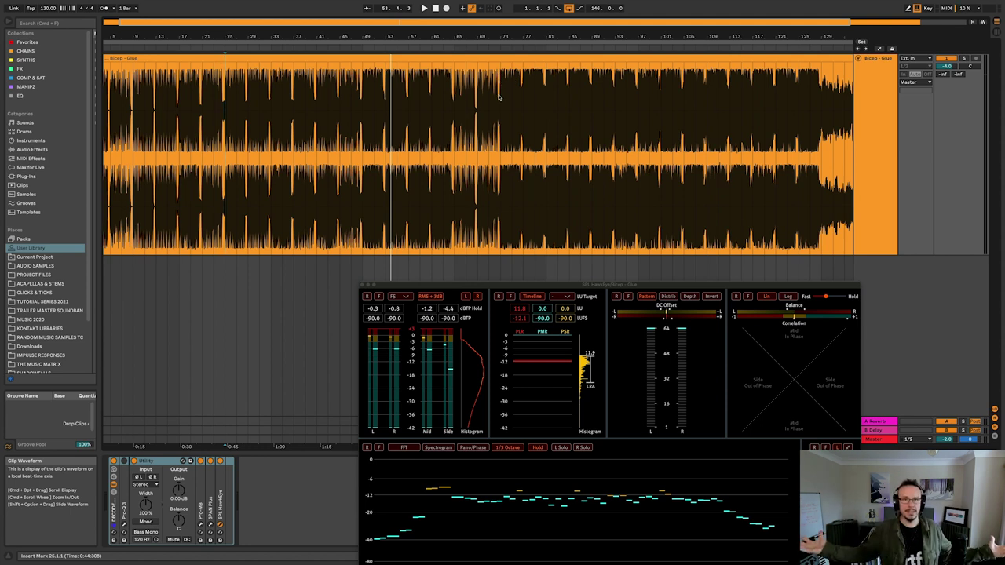
{"action": "left_click", "coordinate": [439, 50]}
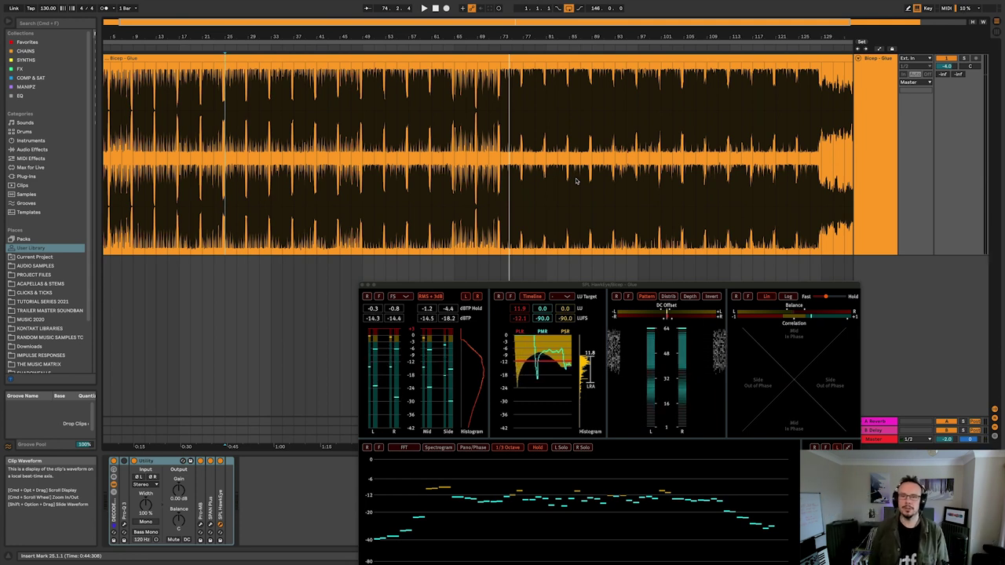
Loop the eight bars from 73.1.1 to 81.1.1 and play the loop.
{"action": "left_click_drag", "start_coordinate": [501, 89], "coordinate": [541, 89]}
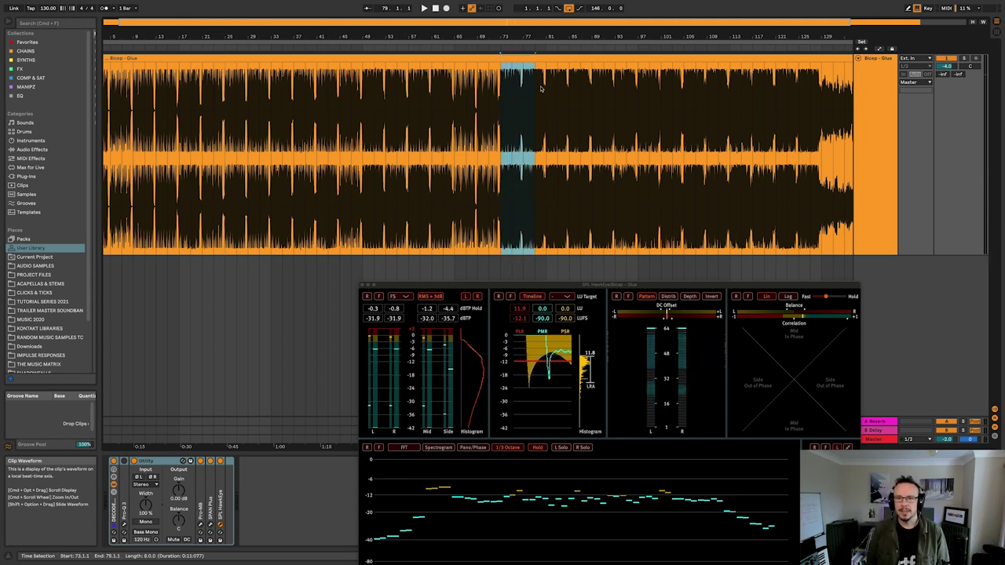
{"action": "key", "text": "super+l"}
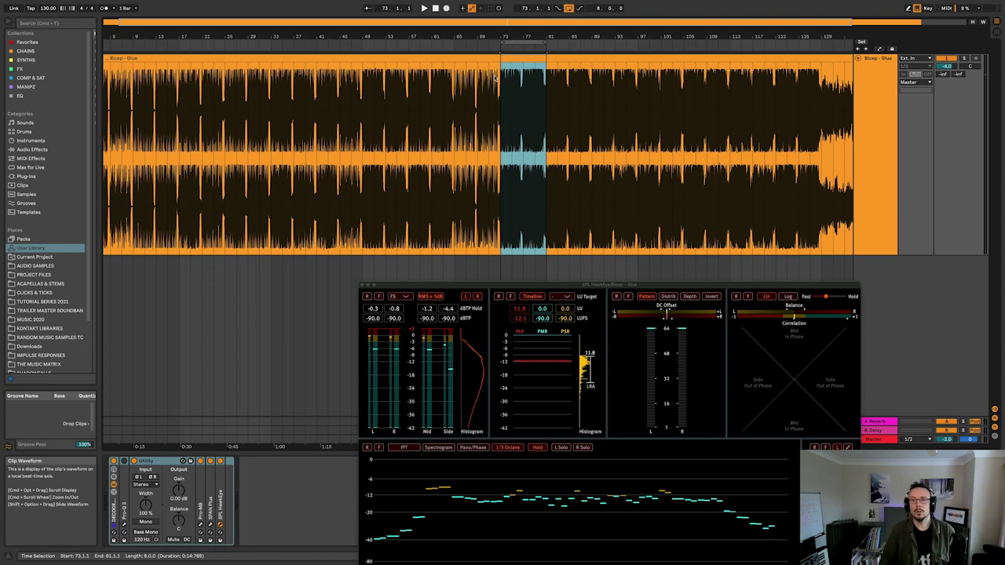
{"action": "key", "text": "space"}
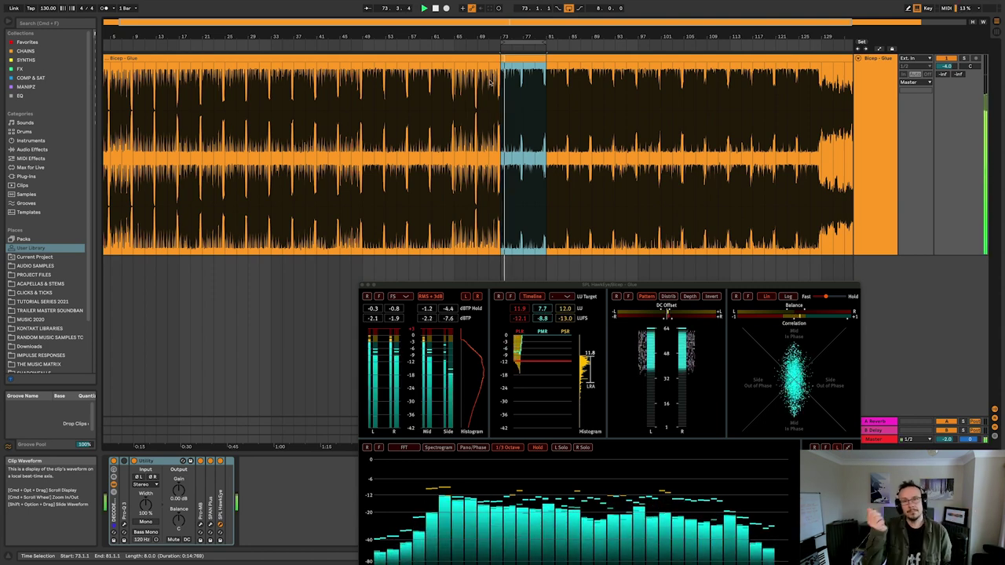
Audition the looped bars 73 to 81 with the SPL HawkEye meters in view, pausing, resuming and stopping playback.
{"action": "key", "text": "space"}
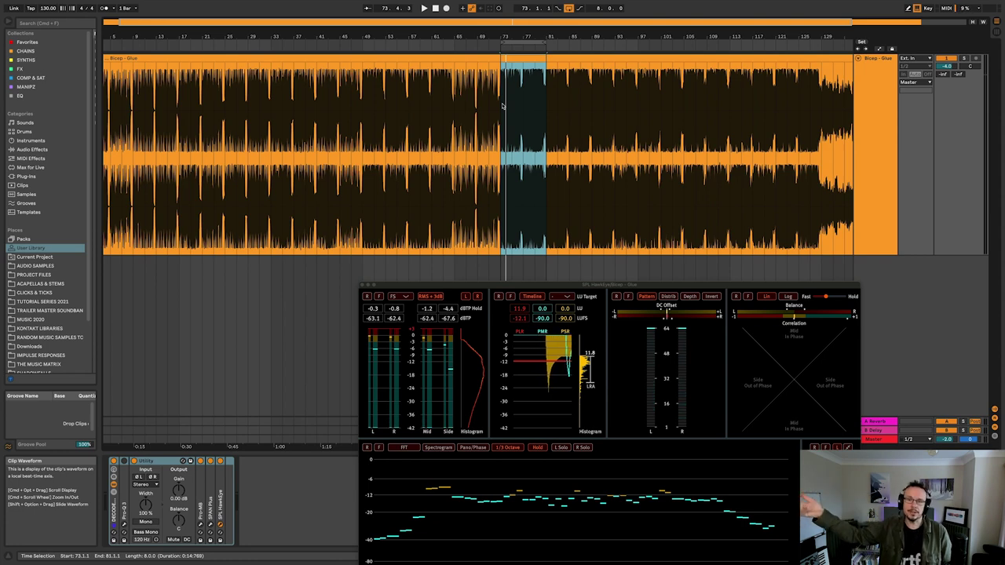
{"action": "key", "text": "space"}
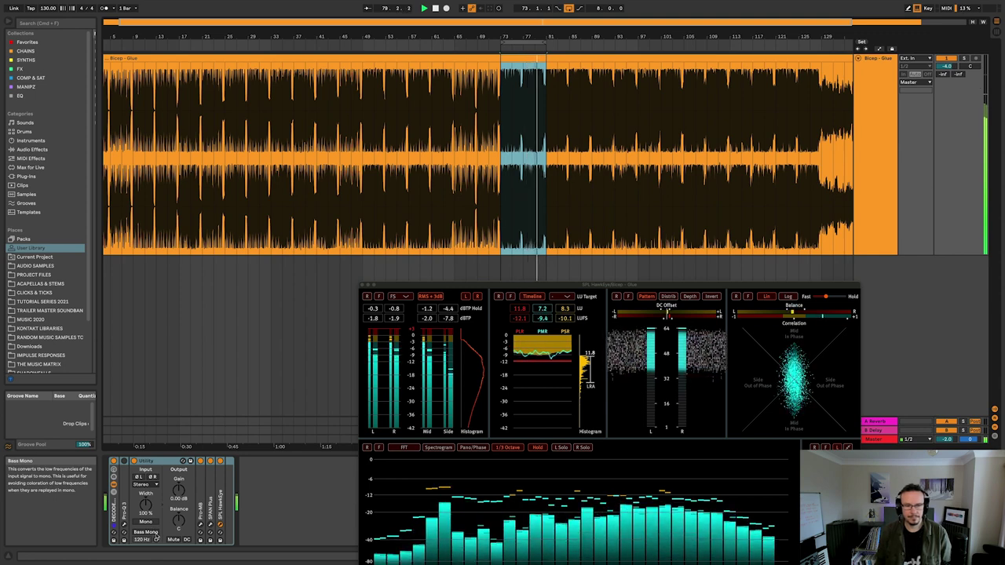
{"action": "key", "text": "space"}
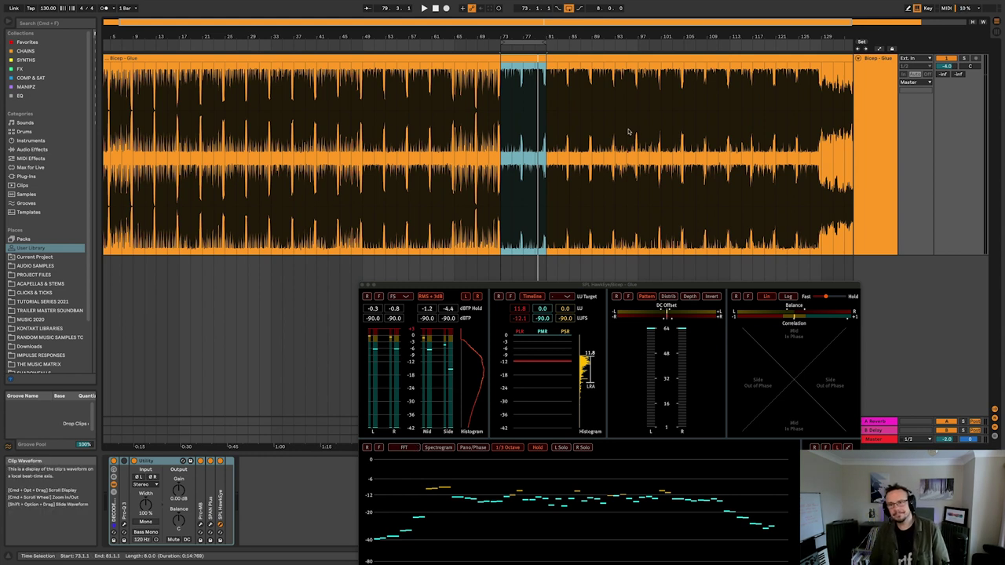
Extend the loop end to 129.1.1 and audition the longer section from around bar 97, pausing once.
{"action": "left_click_drag", "start_coordinate": [546, 52], "coordinate": [822, 49]}
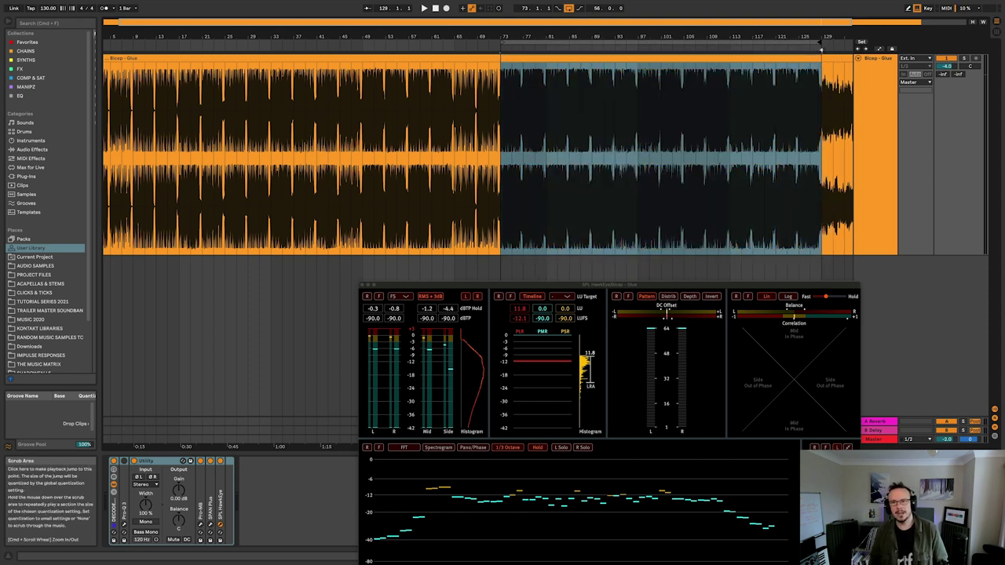
{"action": "left_click", "coordinate": [636, 49]}
{"action": "left_click_drag", "start_coordinate": [578, 41], "coordinate": [577, 35]}
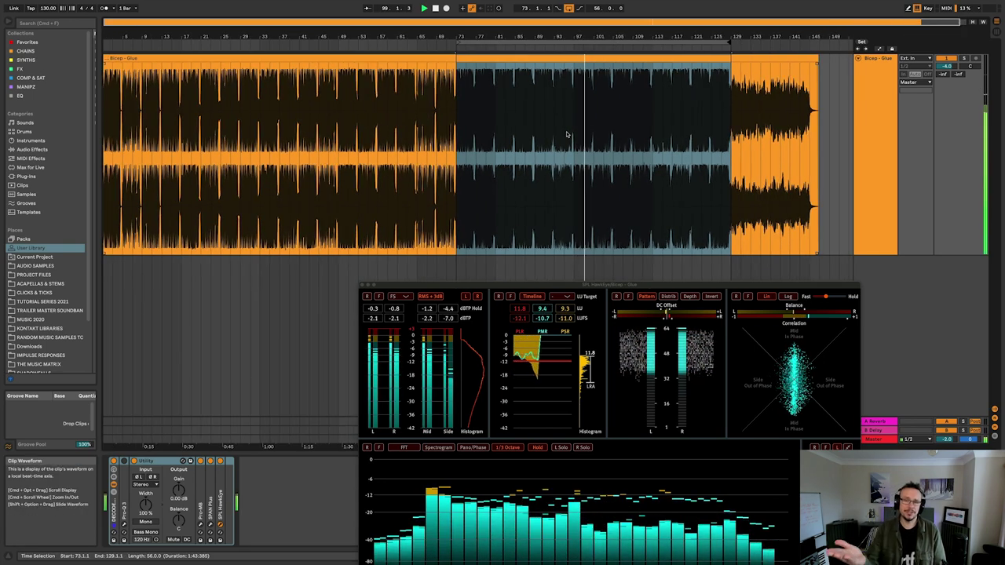
{"action": "key", "text": "space"}
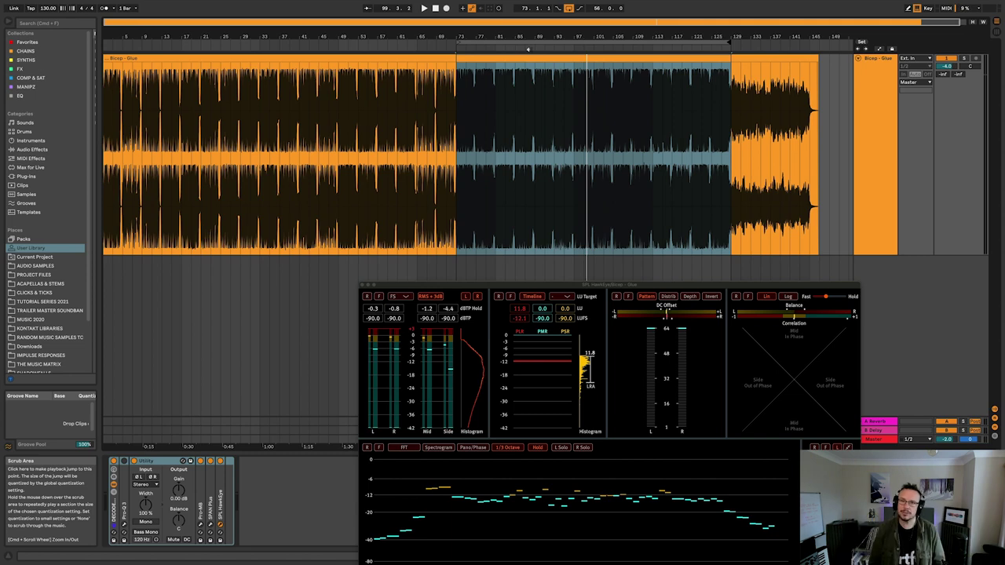
{"action": "left_click", "coordinate": [592, 49]}
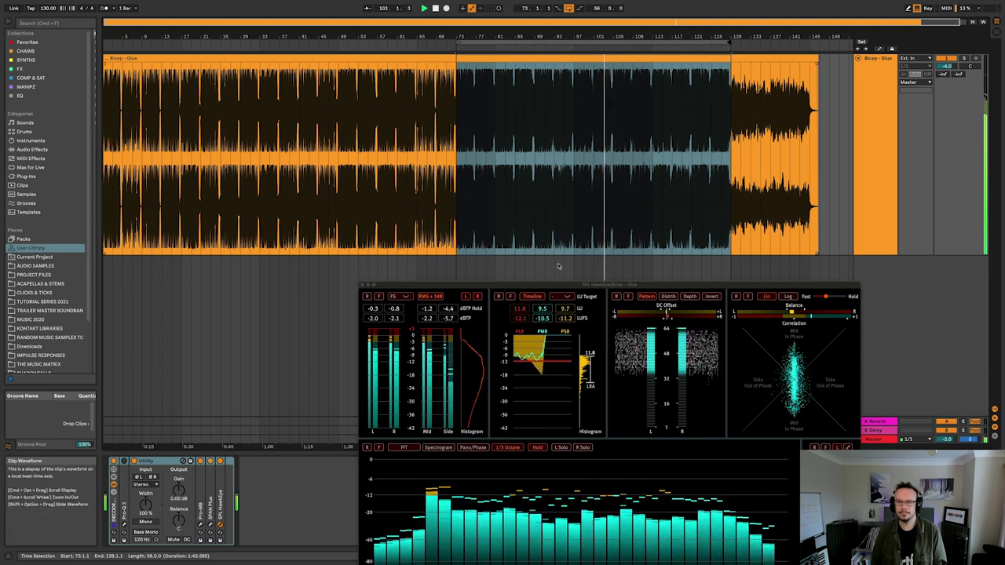
Raise the SPL HawkEye window, open Pro-MB and listen to its second band in solo during playback.
{"action": "left_click_drag", "start_coordinate": [562, 285], "coordinate": [557, 235]}
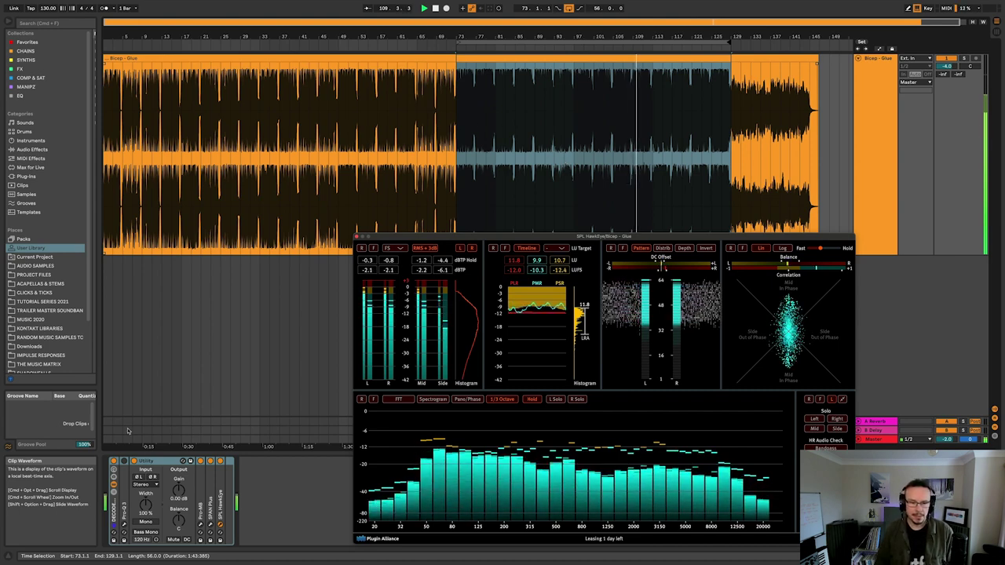
{"action": "left_click", "coordinate": [201, 471]}
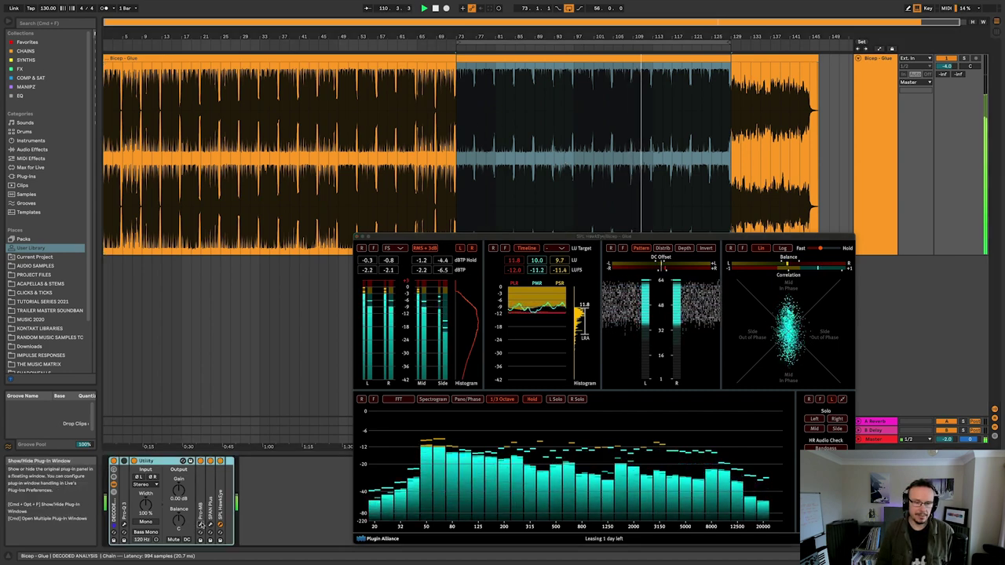
{"action": "left_click", "coordinate": [270, 318]}
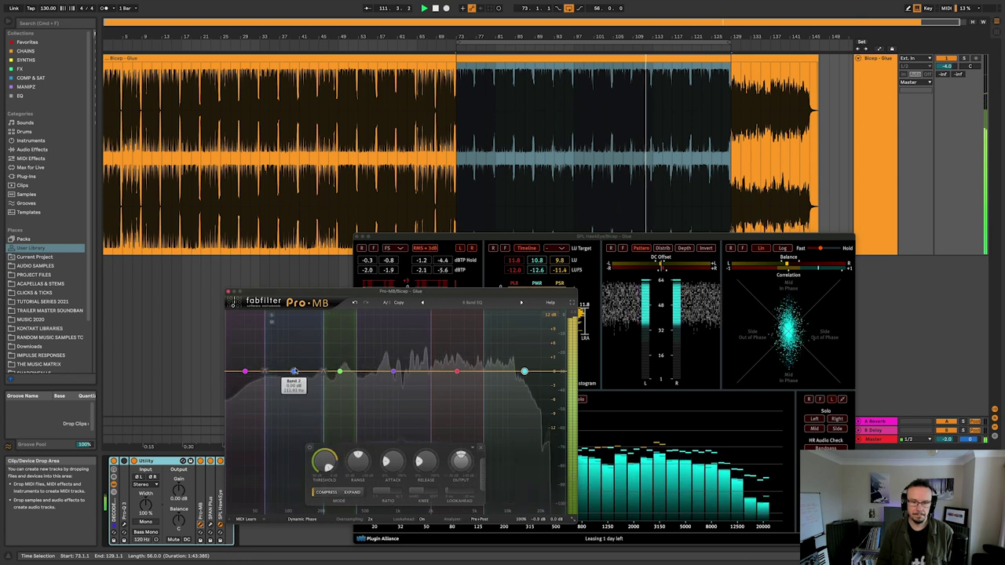
{"action": "left_click", "coordinate": [270, 317]}
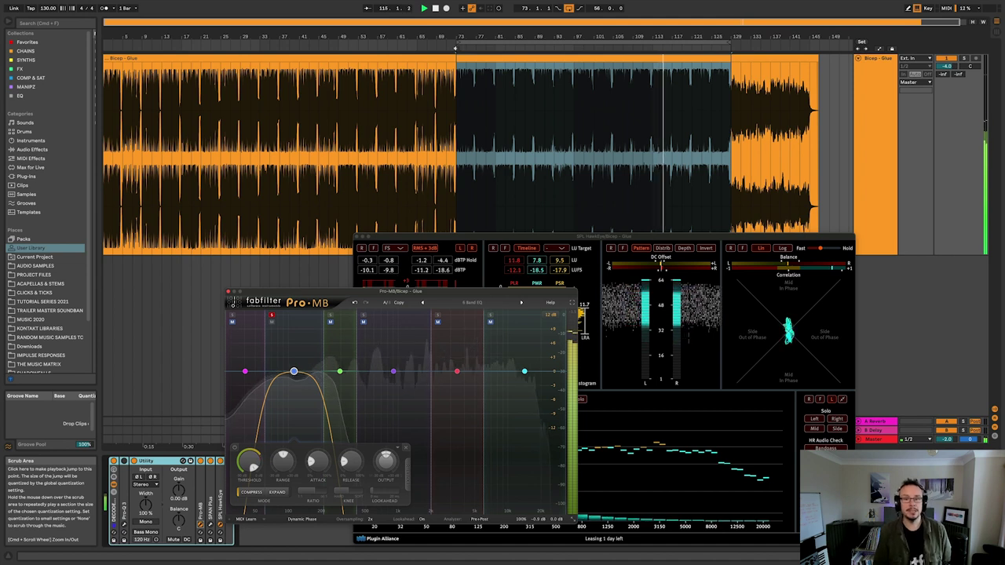
Audition Pro-MB's first two bands together from bar 73 and around bar 97, and take the first band out of solo.
{"action": "left_click", "coordinate": [455, 49]}
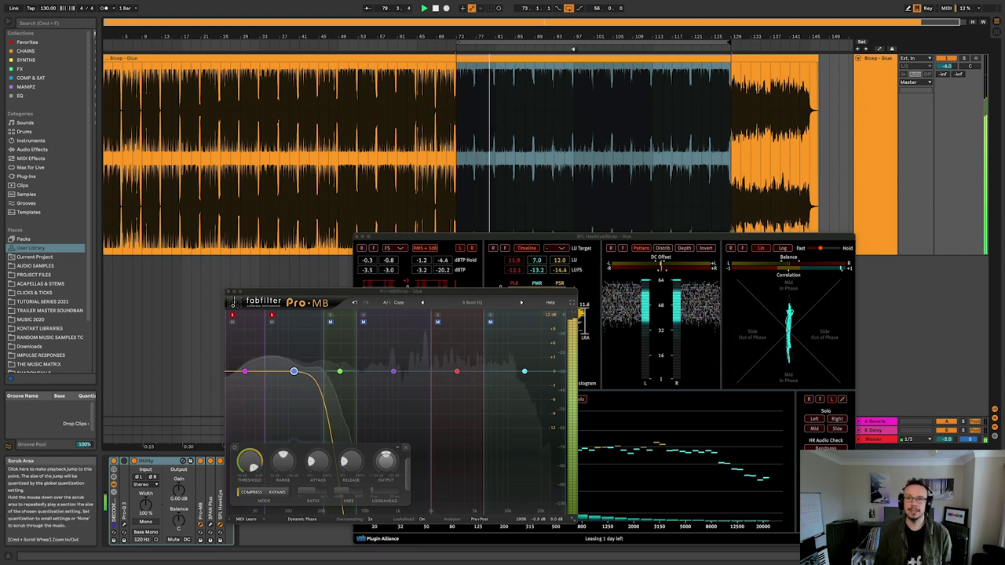
{"action": "left_click", "coordinate": [573, 49]}
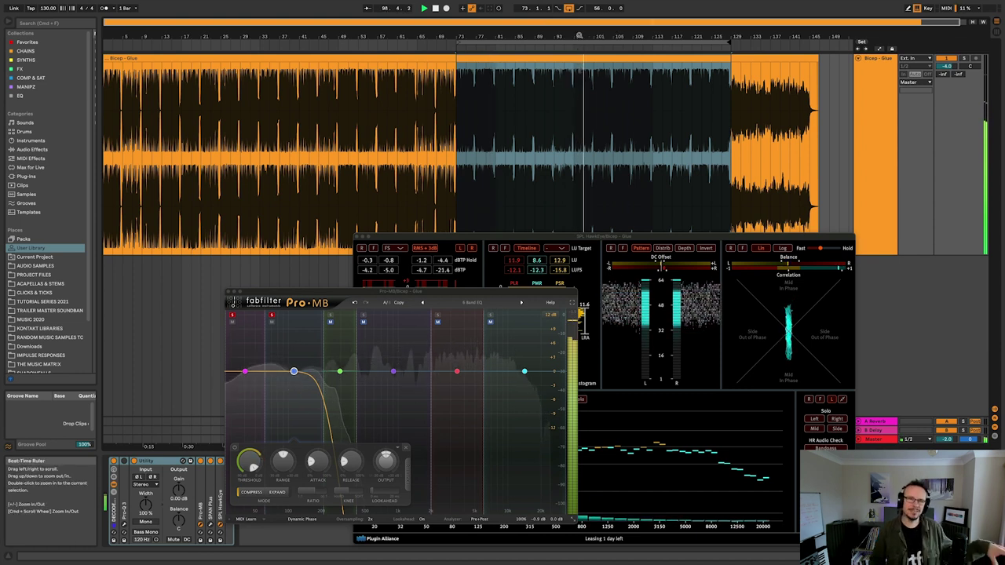
{"action": "left_click", "coordinate": [231, 316]}
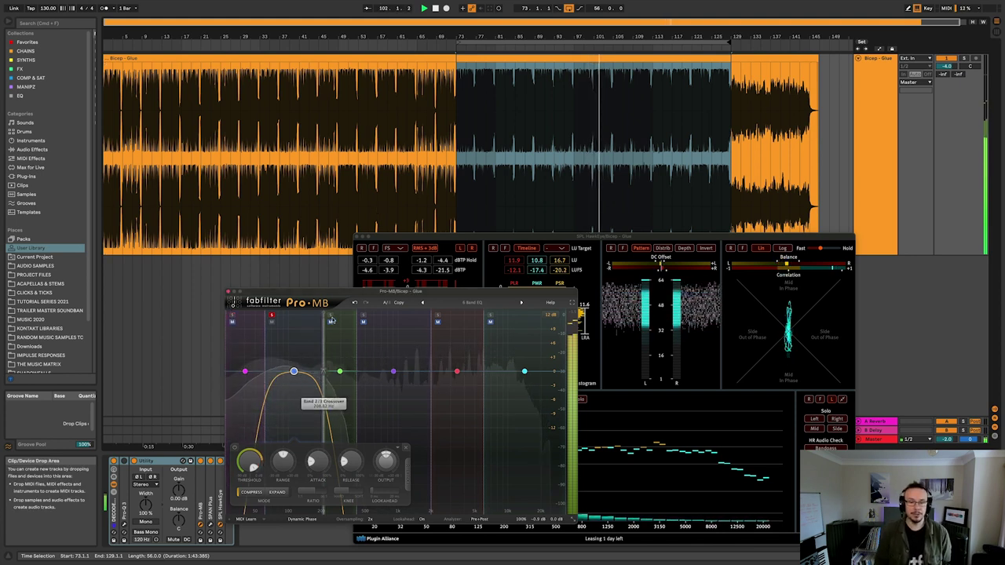
Add Pro-MB's third, fourth and fifth bands to the solo one after another while listening, and stop playback around bar 106.
{"action": "left_click", "coordinate": [331, 316]}
{"action": "left_click", "coordinate": [363, 316]}
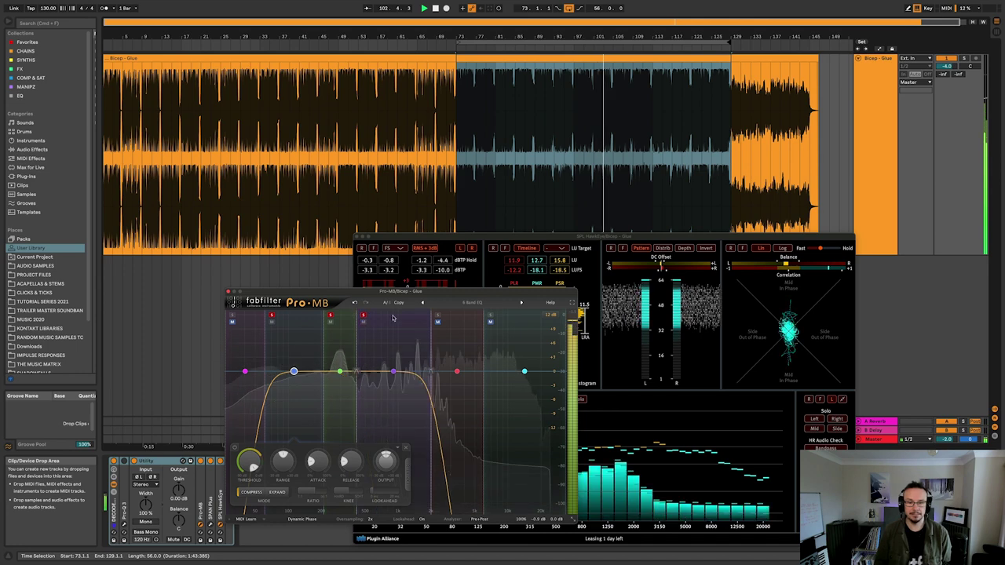
{"action": "left_click", "coordinate": [439, 317]}
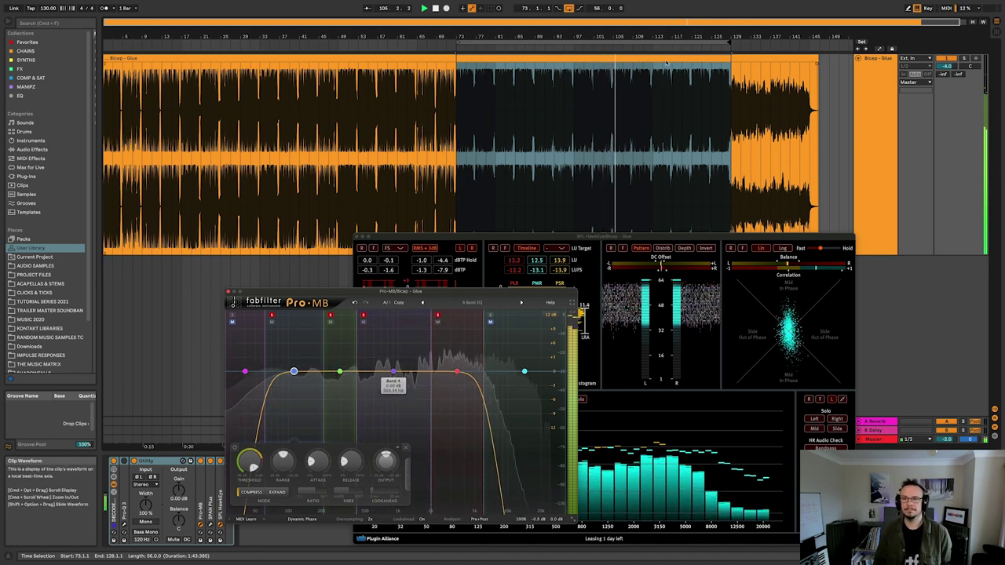
{"action": "key", "text": "space"}
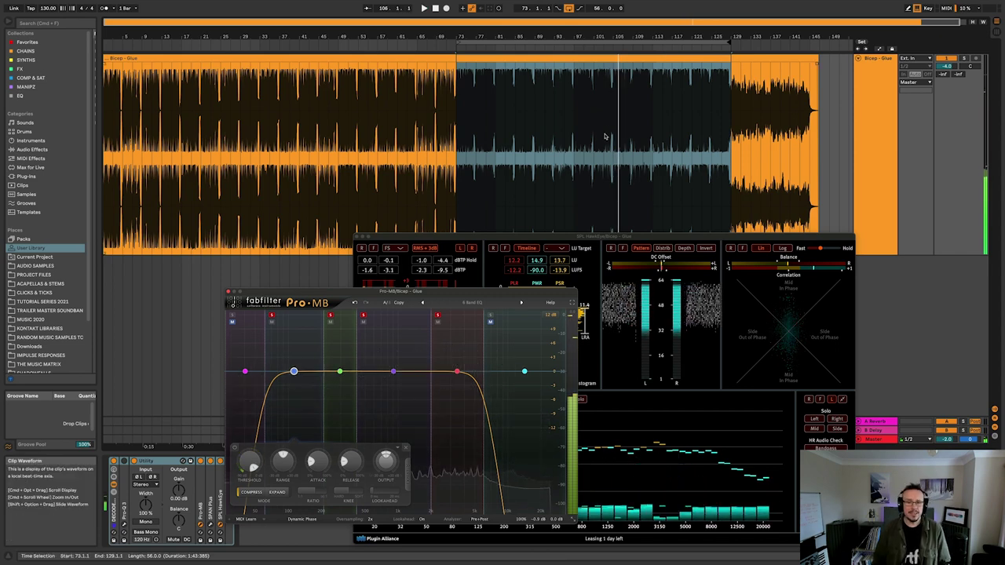
Clear the solo from Pro-MB's second, third, fourth and fifth bands.
{"action": "left_click", "coordinate": [272, 316]}
{"action": "left_click", "coordinate": [330, 316]}
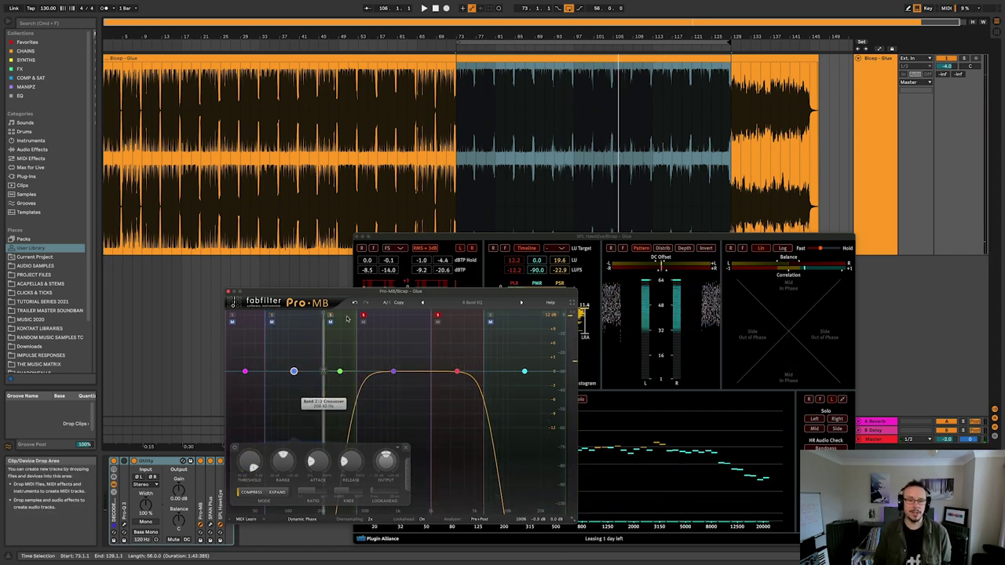
{"action": "left_click", "coordinate": [363, 316]}
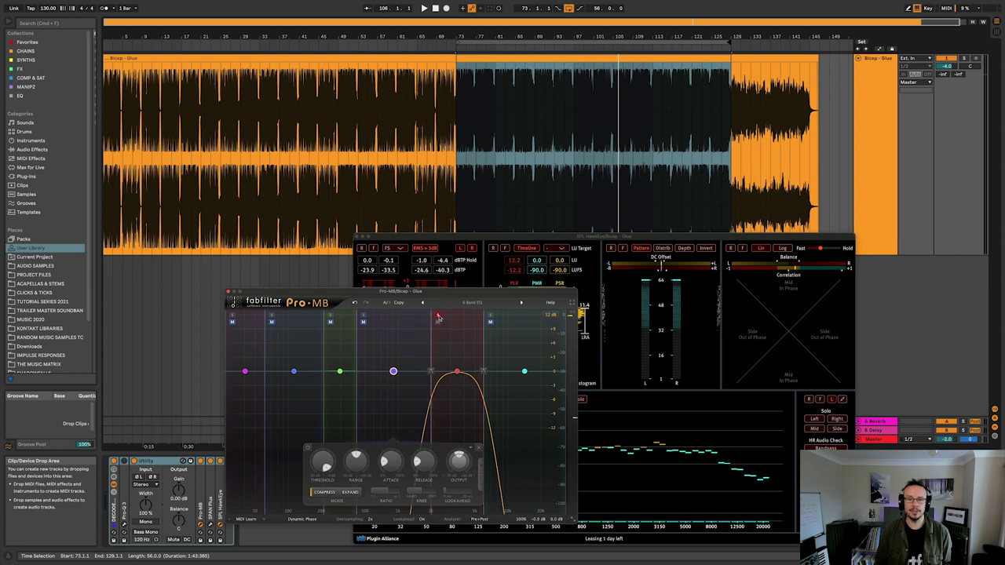
{"action": "left_click", "coordinate": [438, 316]}
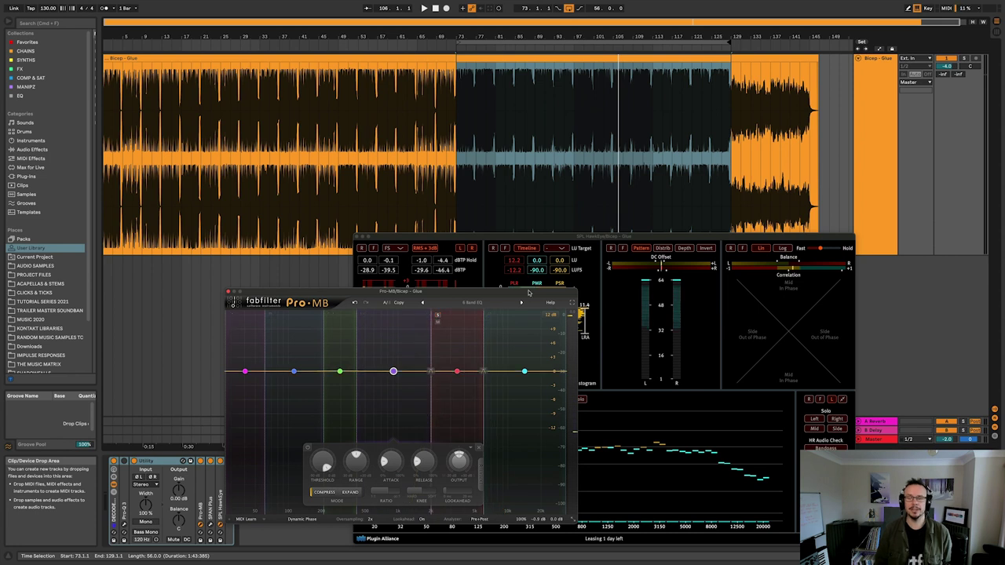
Close Pro-MB, move SPL HawkEye below the waveform and hide the remaining plug-in window.
{"action": "left_click", "coordinate": [228, 292]}
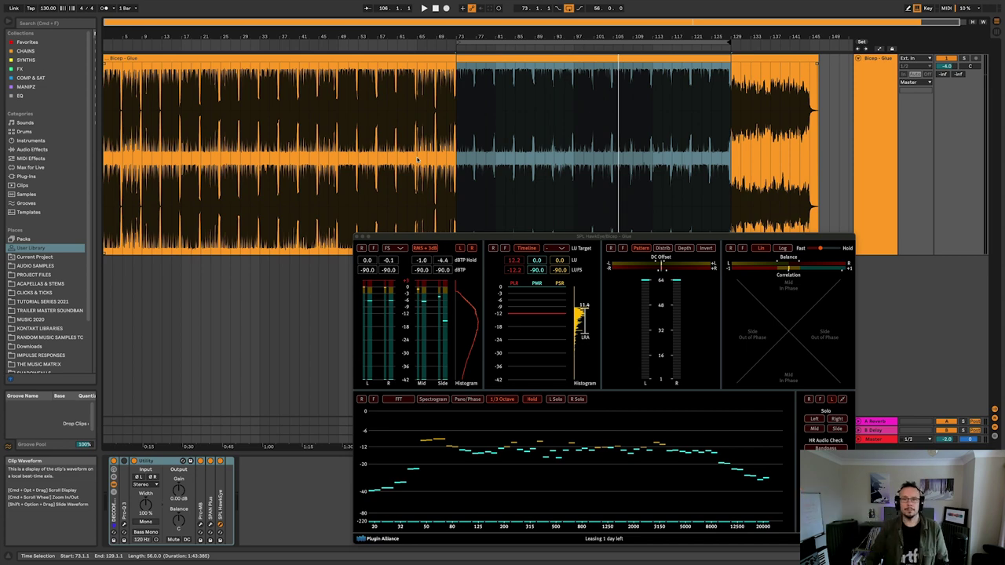
{"action": "left_click_drag", "start_coordinate": [378, 230], "coordinate": [371, 319]}
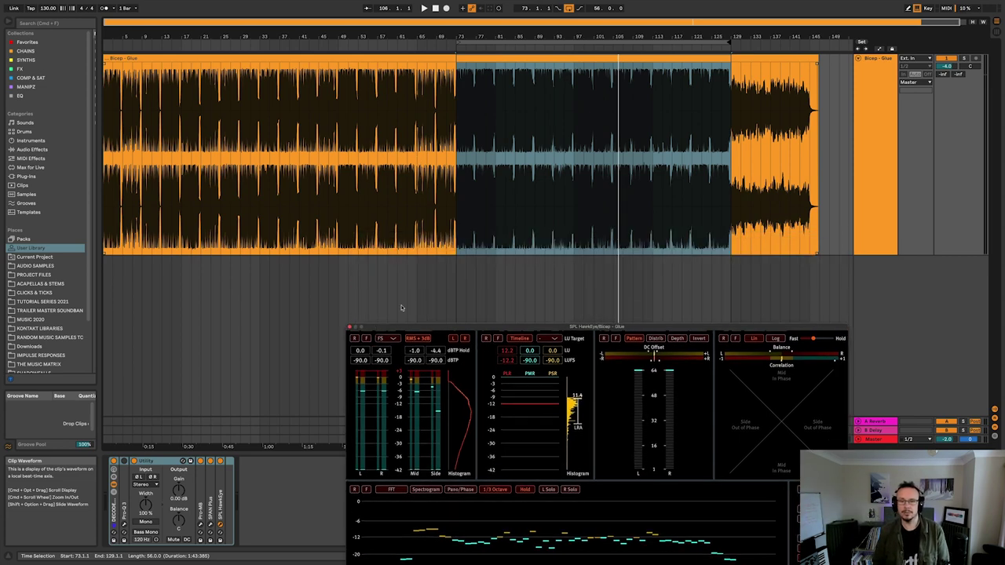
{"action": "key", "text": "super+alt+p"}
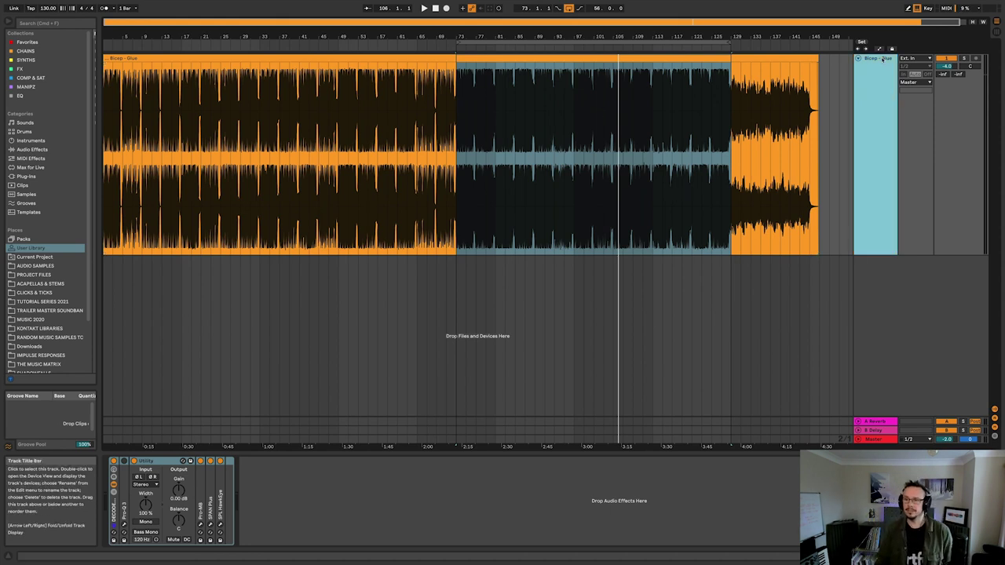
Compare the device chain on the Master track with the analysis rack on the Bicep - Glue track.
{"action": "left_click", "coordinate": [868, 439]}
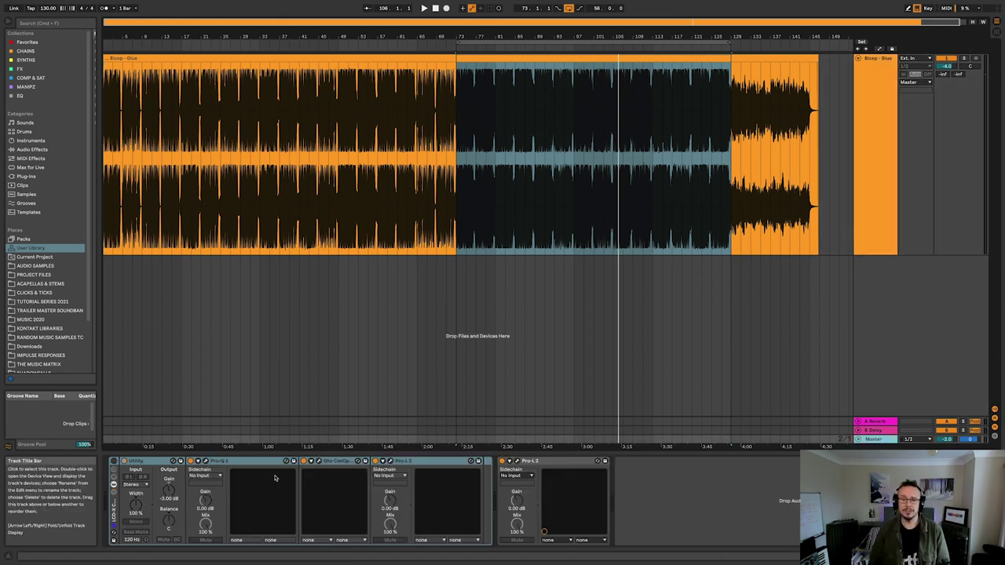
{"action": "left_click", "coordinate": [880, 58]}
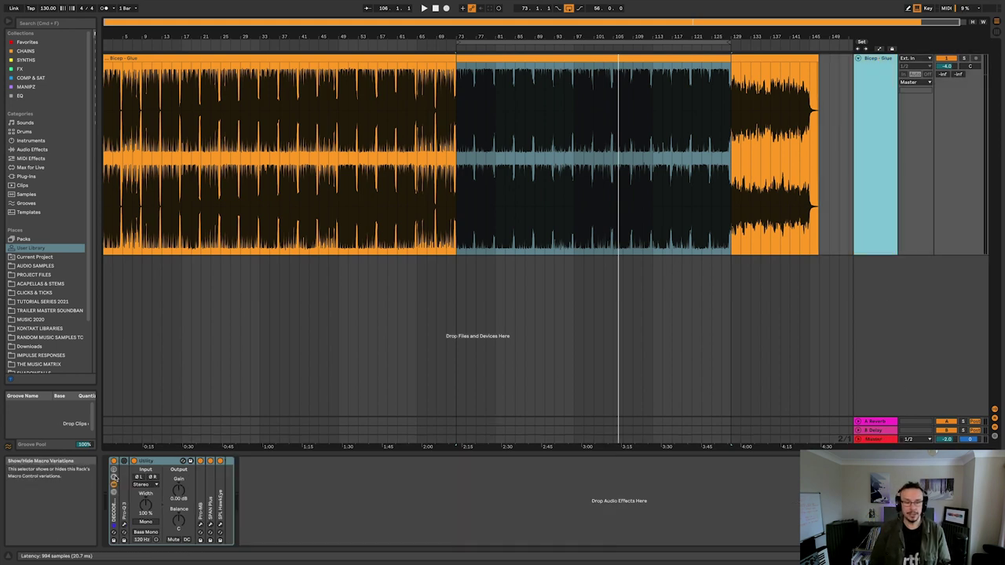
{"action": "left_click", "coordinate": [872, 440]}
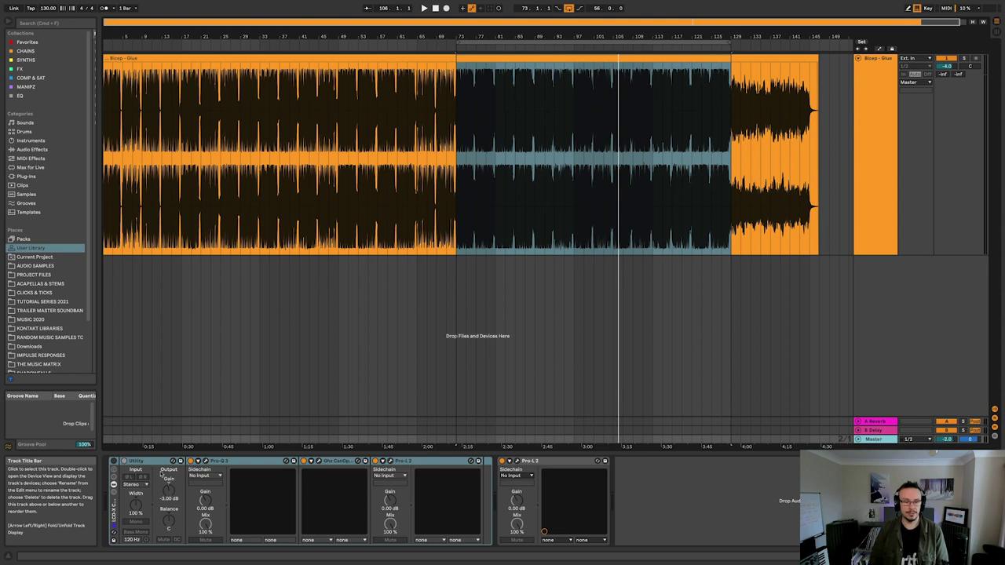
{"action": "left_click", "coordinate": [870, 65]}
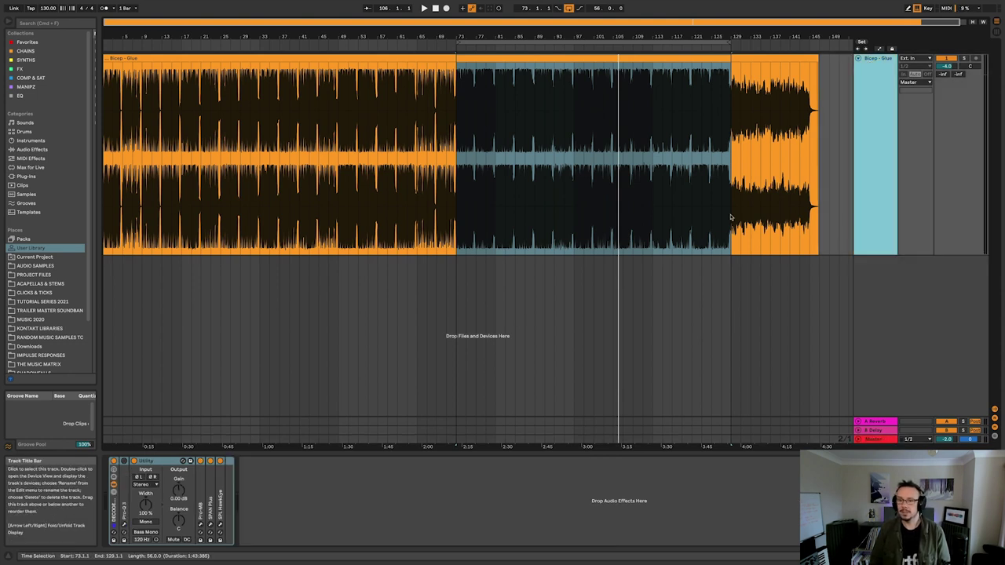
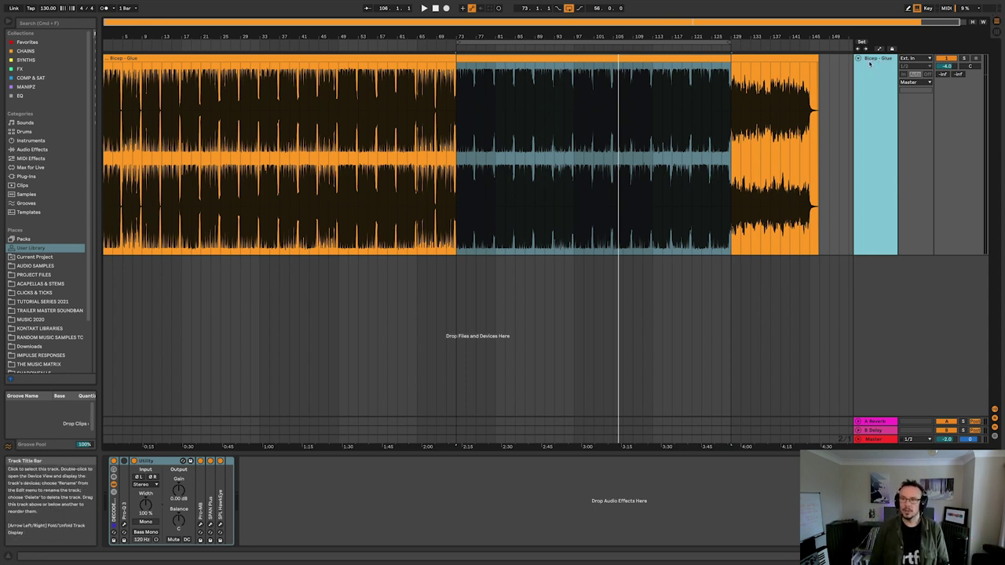
Reopen SPL HawkEye below the waveform and play from 73.1.1 to watch its meters, stopping around bar 76.
{"action": "left_click", "coordinate": [220, 525]}
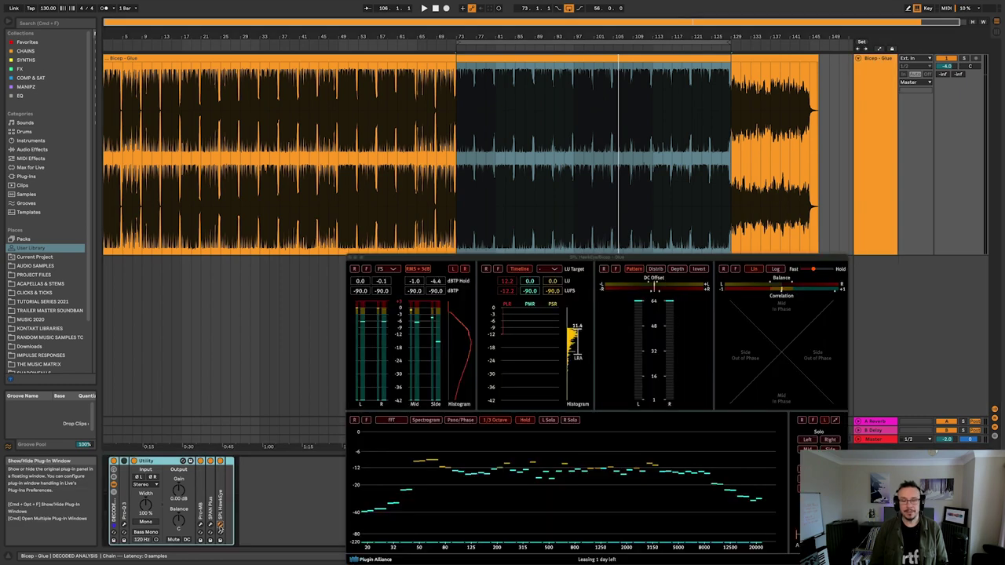
{"action": "left_click_drag", "start_coordinate": [507, 261], "coordinate": [492, 264]}
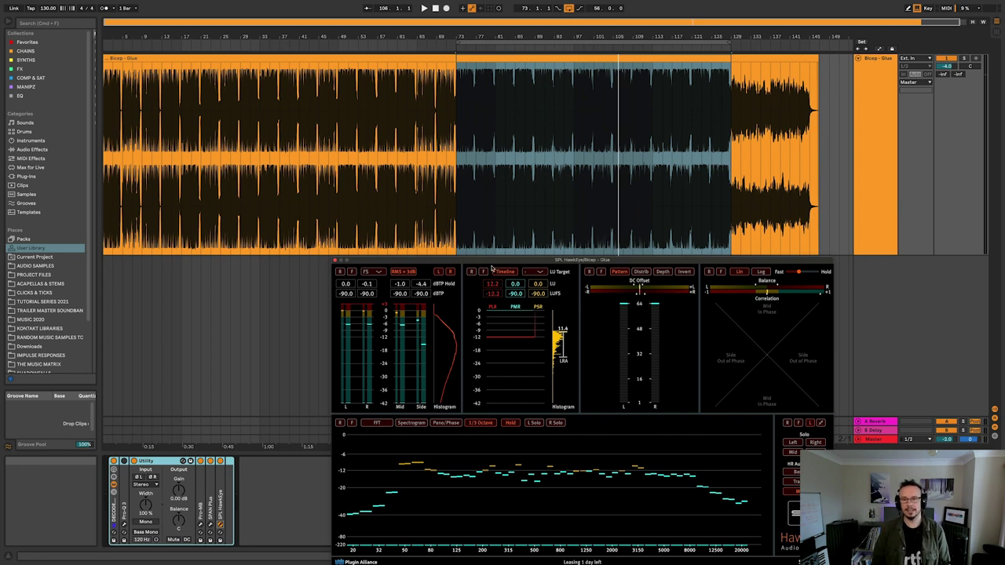
{"action": "left_click", "coordinate": [457, 98]}
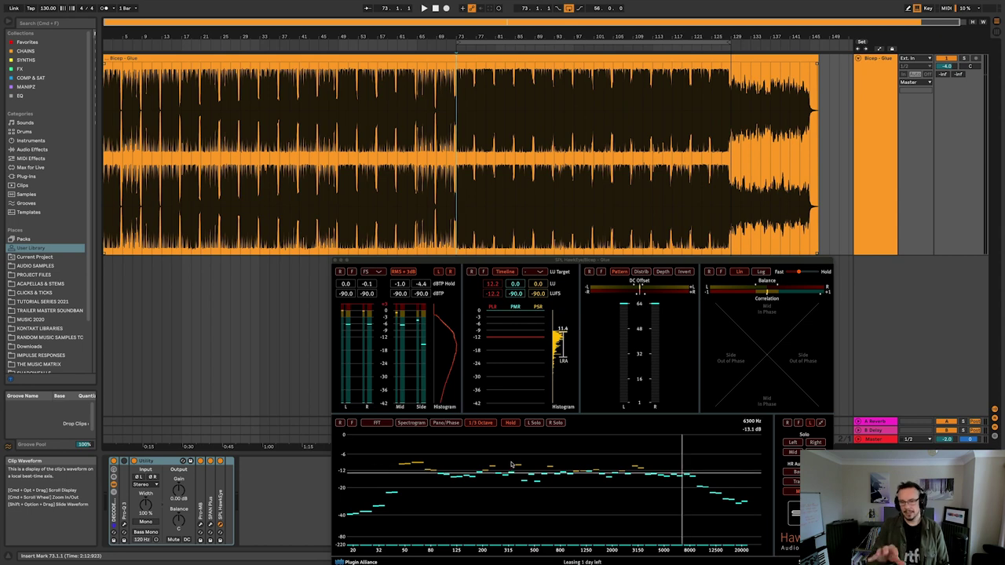
{"action": "key", "text": "space"}
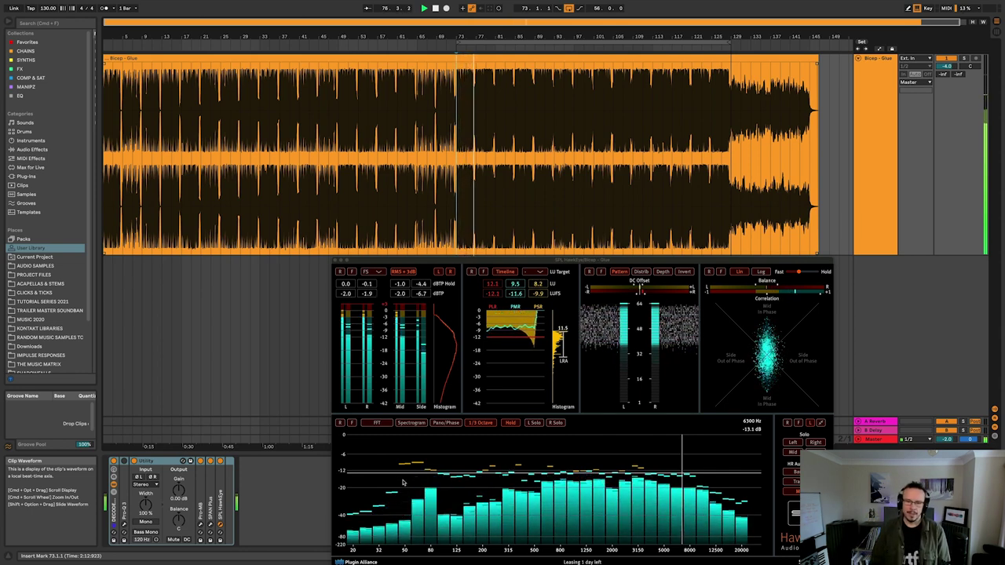
{"action": "key", "text": "space"}
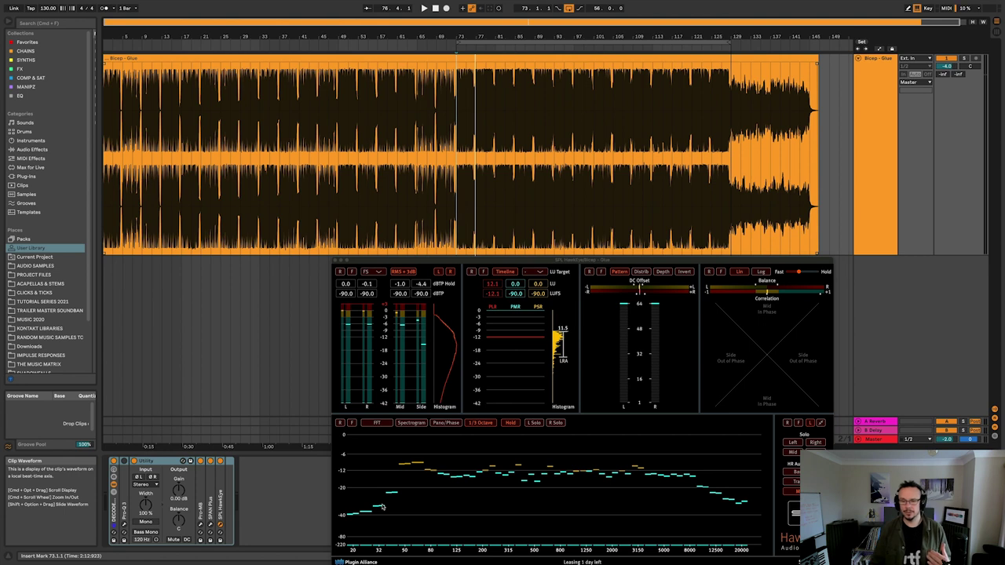
Inspect the held spectrum in SPL HawkEye at 160 Hz and in the high end at 10000 Hz.
{"action": "left_click", "coordinate": [472, 536]}
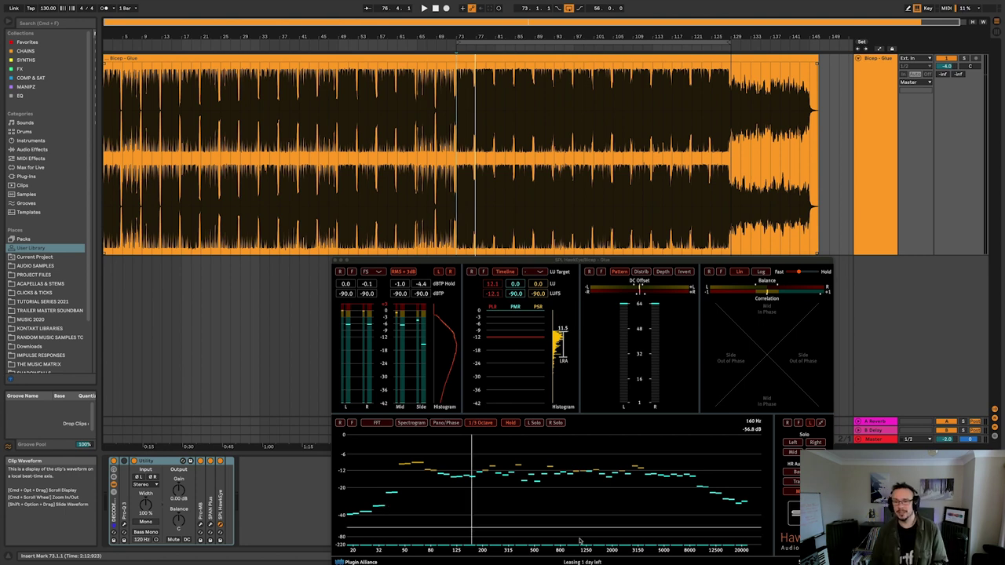
{"action": "left_click", "coordinate": [692, 477]}
{"action": "left_click_drag", "start_coordinate": [691, 478], "coordinate": [699, 488]}
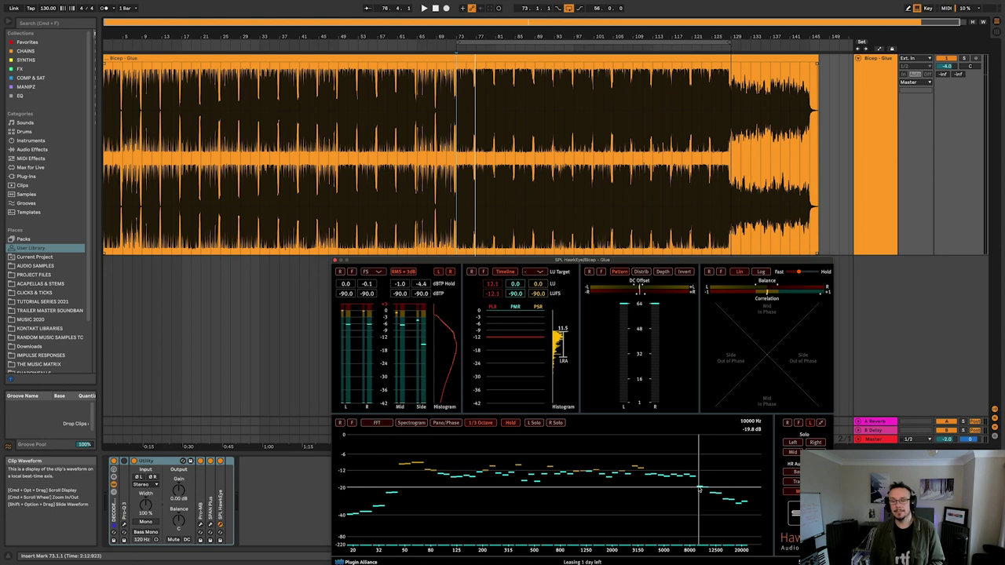